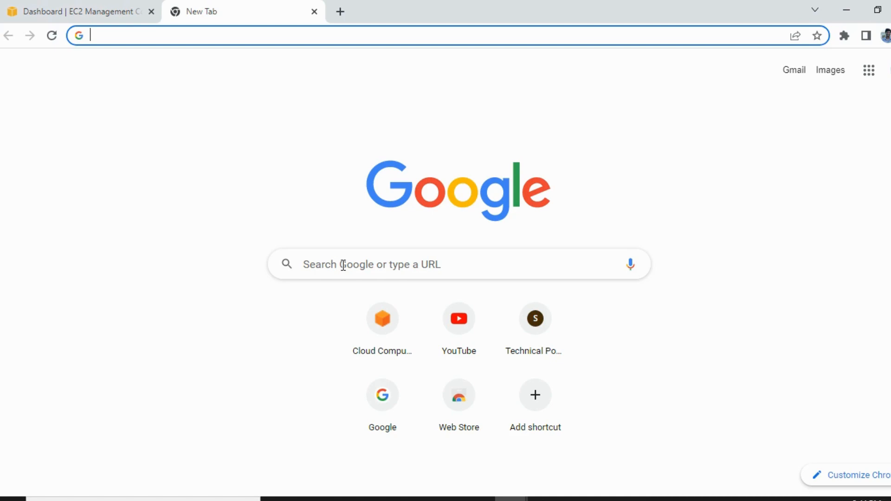
# - Switch to the EC2 console, open the Instances list and select the instance named windo
pyautogui.click(111, 6)
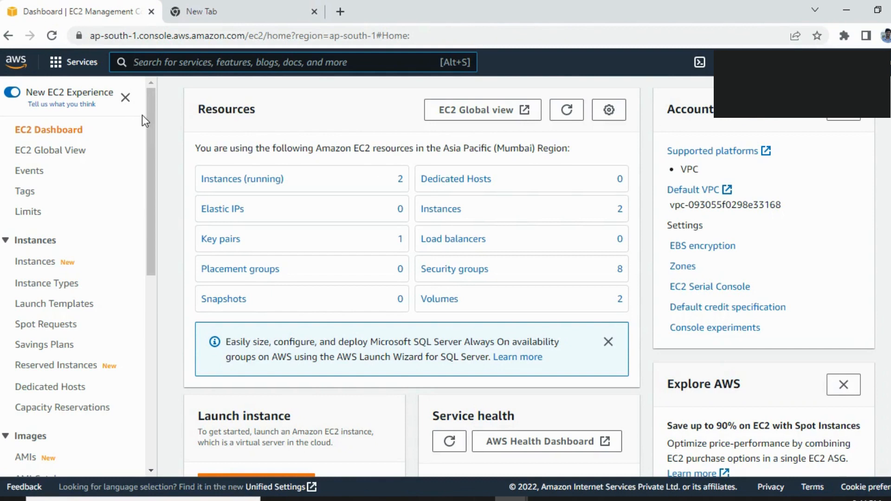
pyautogui.moveTo(152, 138); pyautogui.dragTo(149, 157)
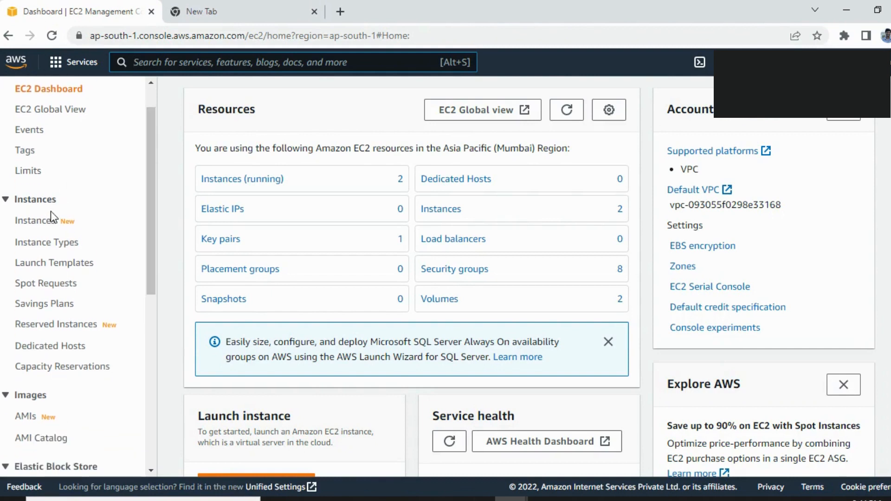
pyautogui.click(48, 222)
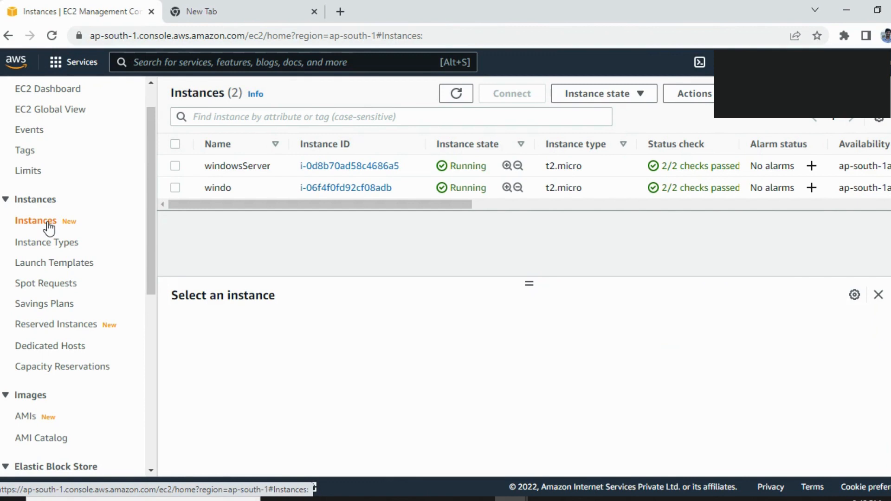
pyautogui.moveTo(233, 204); pyautogui.dragTo(182, 206)
pyautogui.click(175, 188)
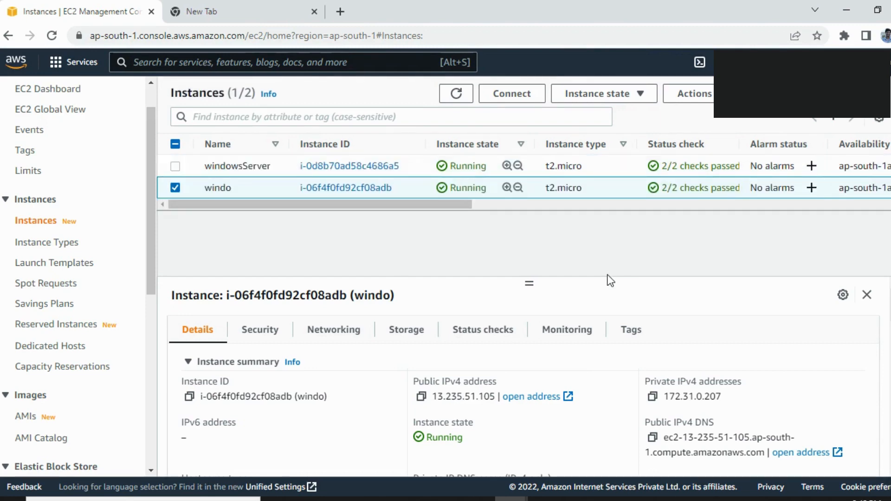
# - Open the RDP client connection options for the windo instance and download its remote desktop file
pyautogui.click(514, 97)
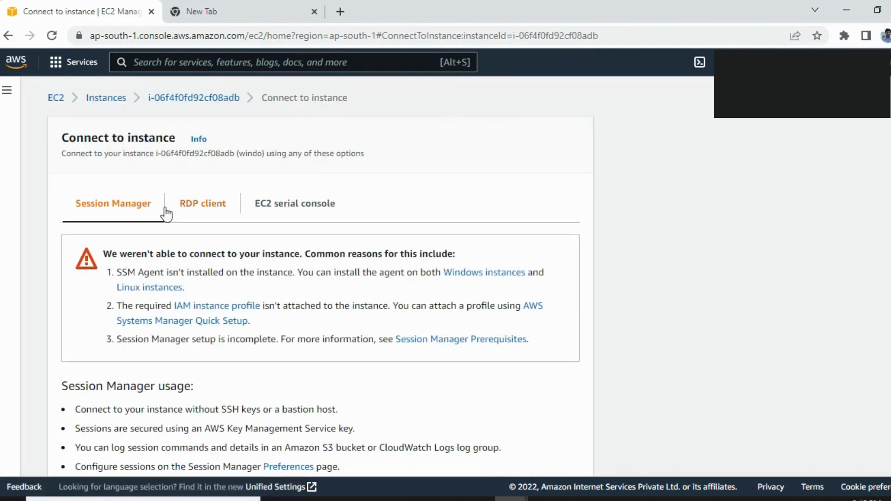
pyautogui.click(194, 211)
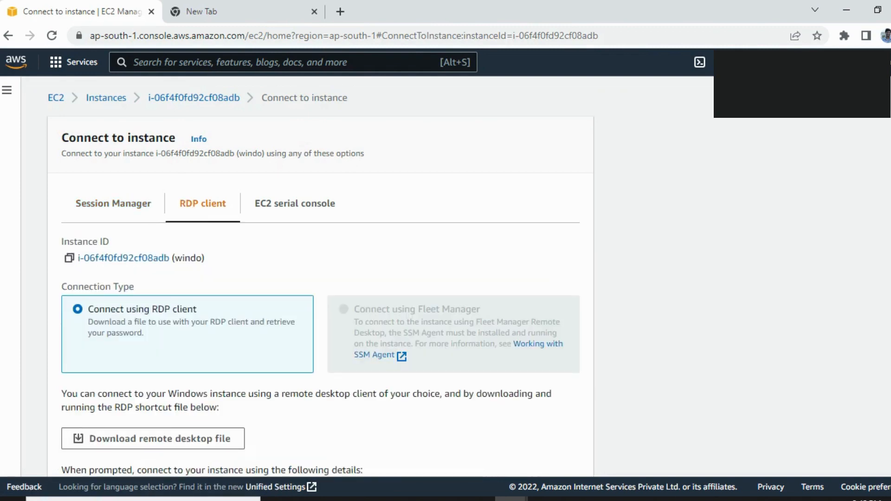
pyautogui.scroll(-5, 757, 337)
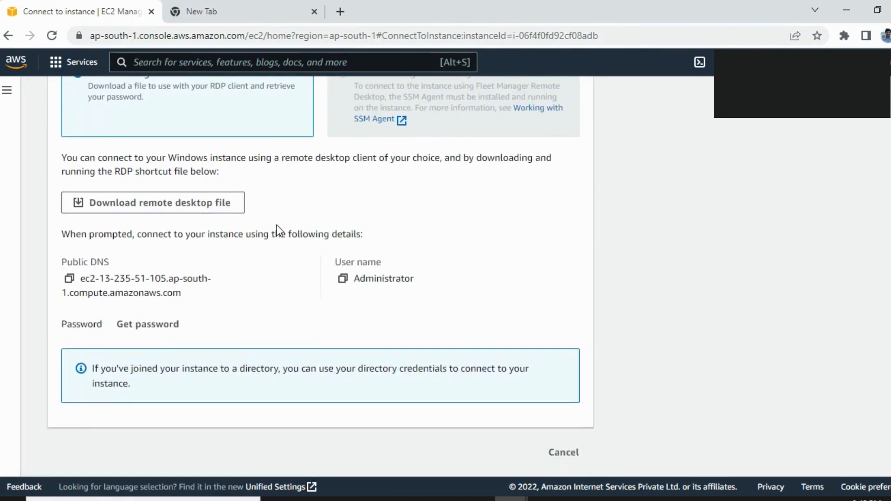
pyautogui.click(212, 212)
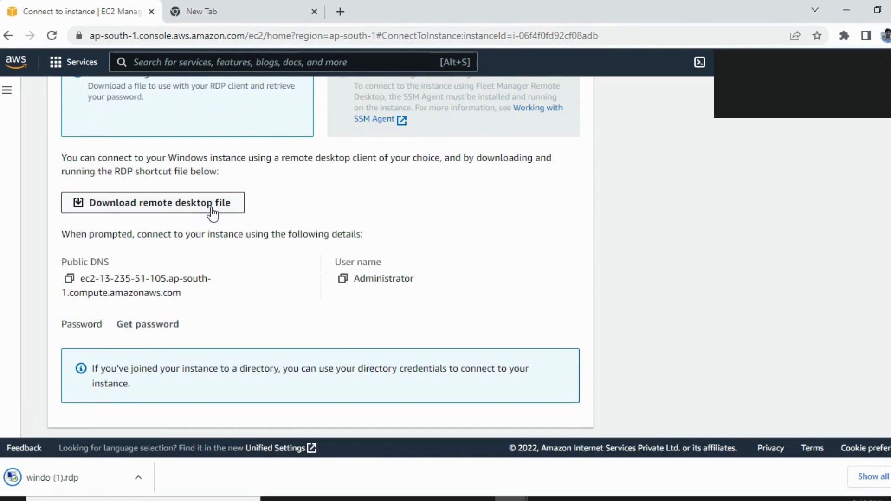
# - Decrypt the instance's Windows administrator password using the key pair file windows.pem
pyautogui.click(162, 324)
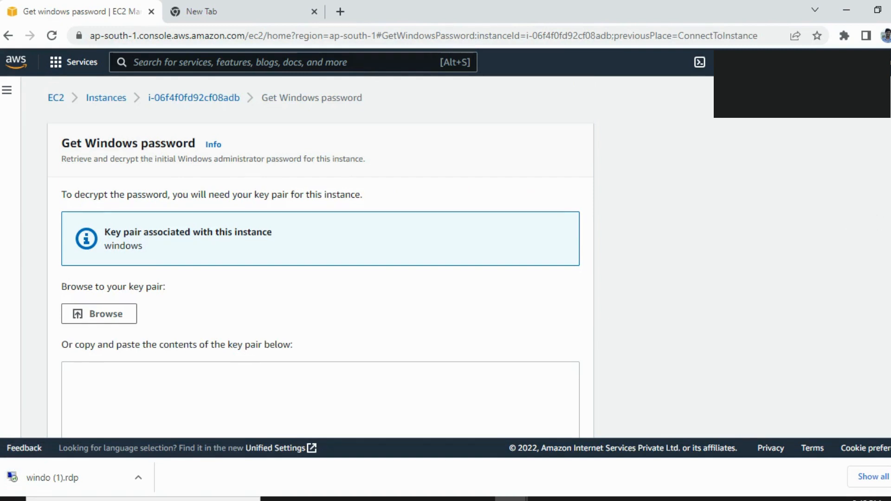
pyautogui.scroll(-2, 320, 255)
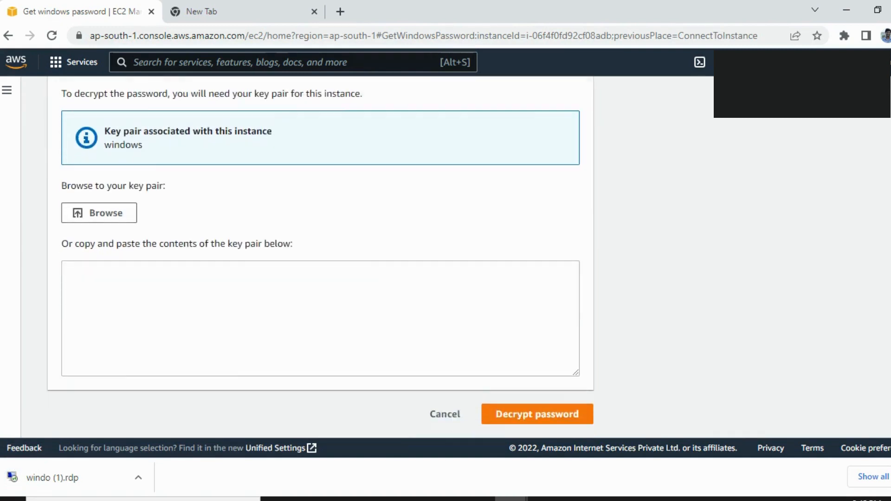
pyautogui.click(119, 213)
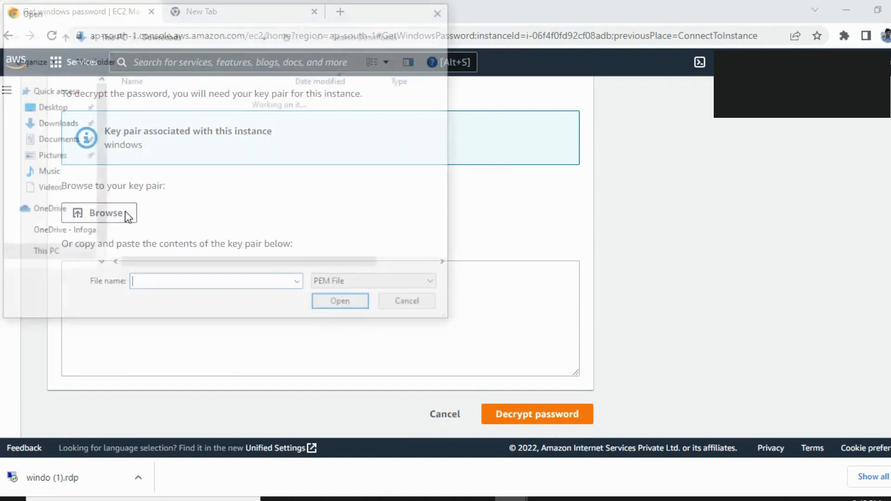
pyautogui.doubleClick(182, 118)
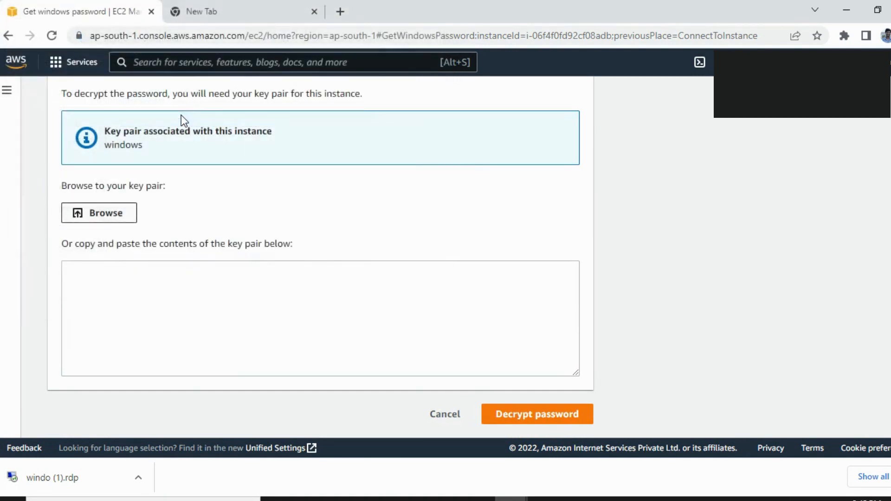
pyautogui.scroll(-1, 868, 204)
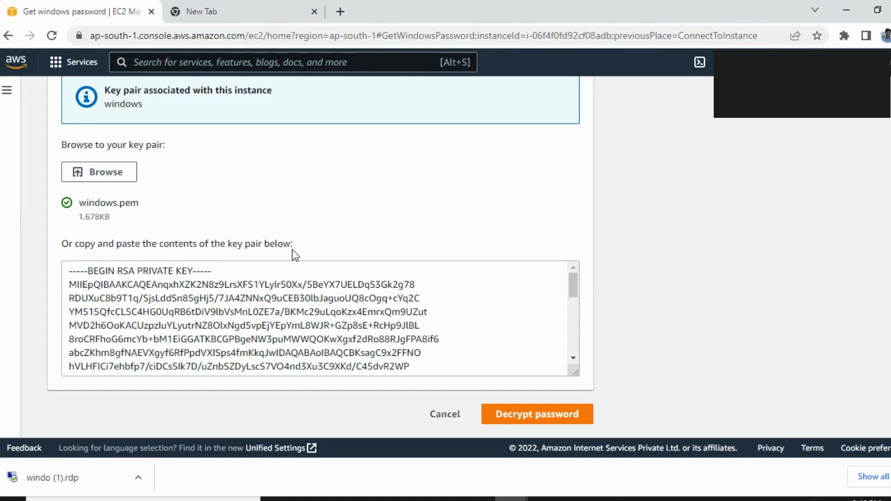
pyautogui.click(522, 414)
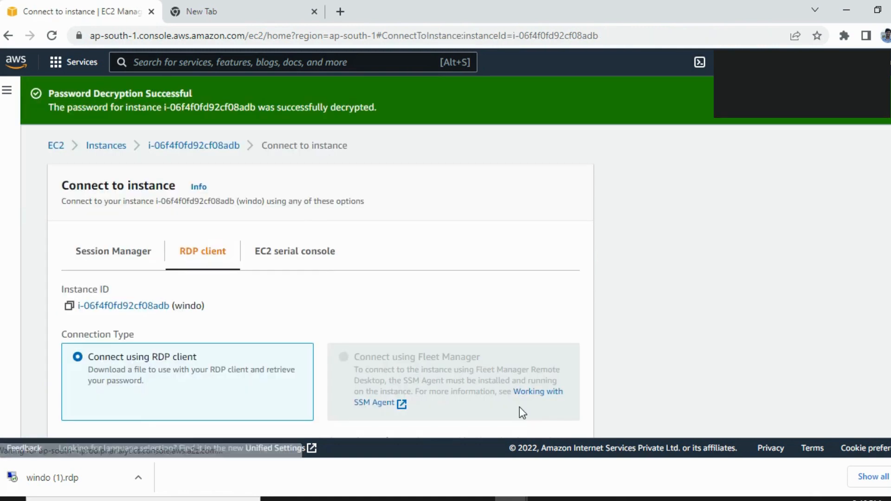
# - Copy the decrypted administrator password and start the remote connection from the downloaded windo (1).rdp file
pyautogui.scroll(-7, 150, 289)
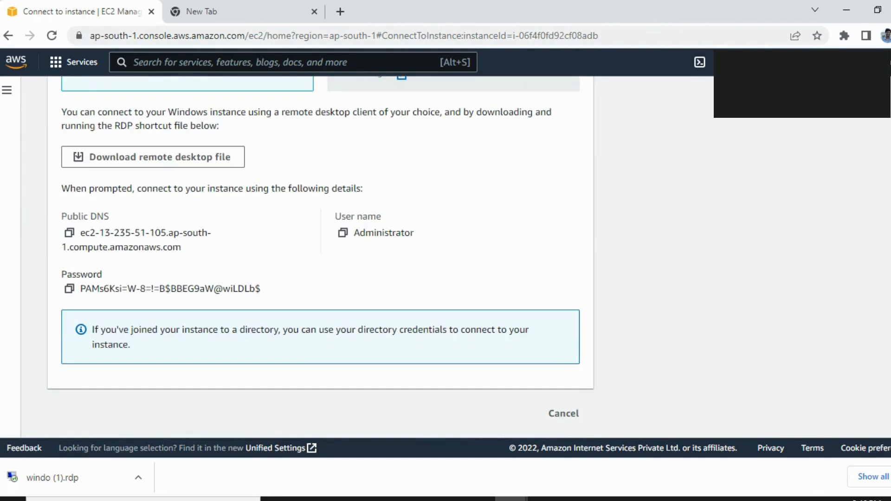
pyautogui.tripleClick(149, 290)
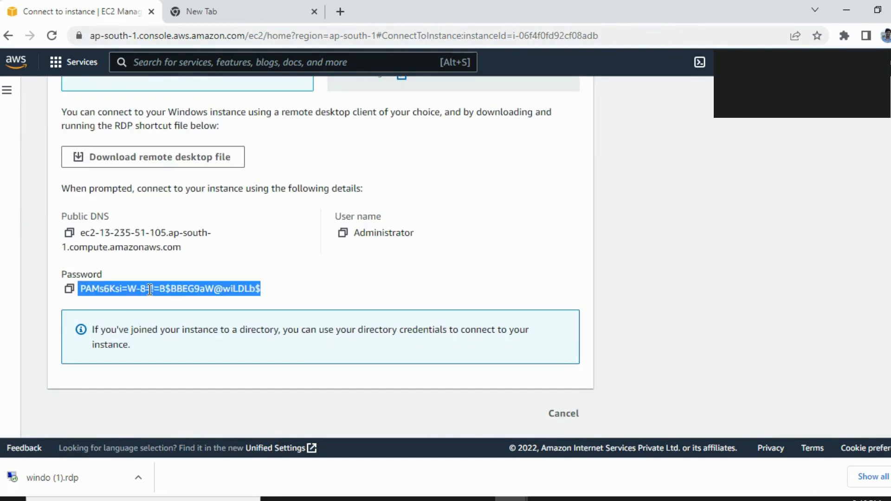
pyautogui.click(139, 476)
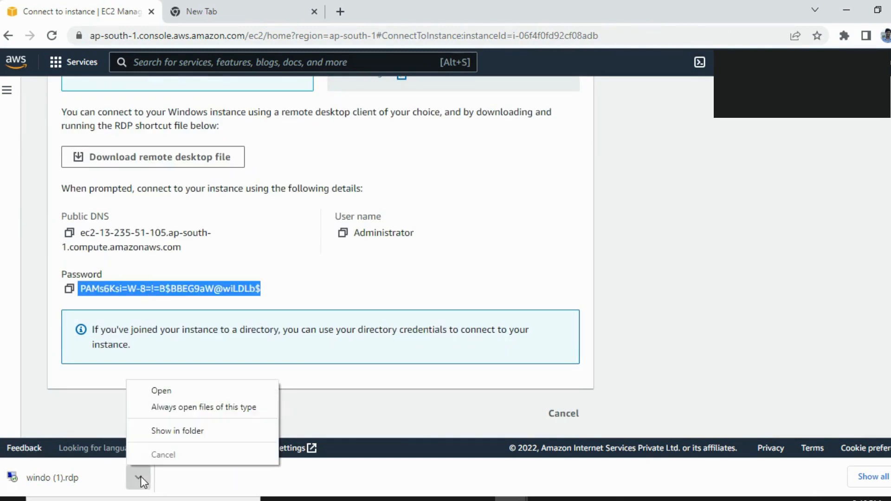
pyautogui.click(175, 388)
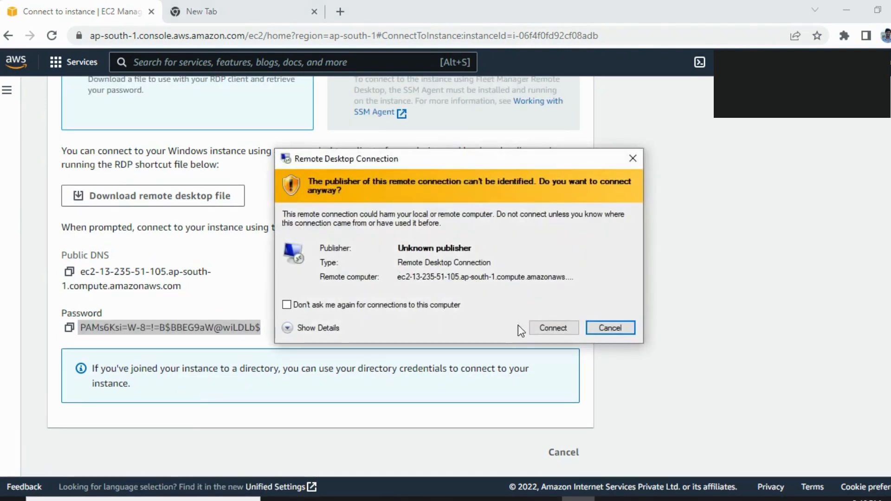
pyautogui.click(548, 327)
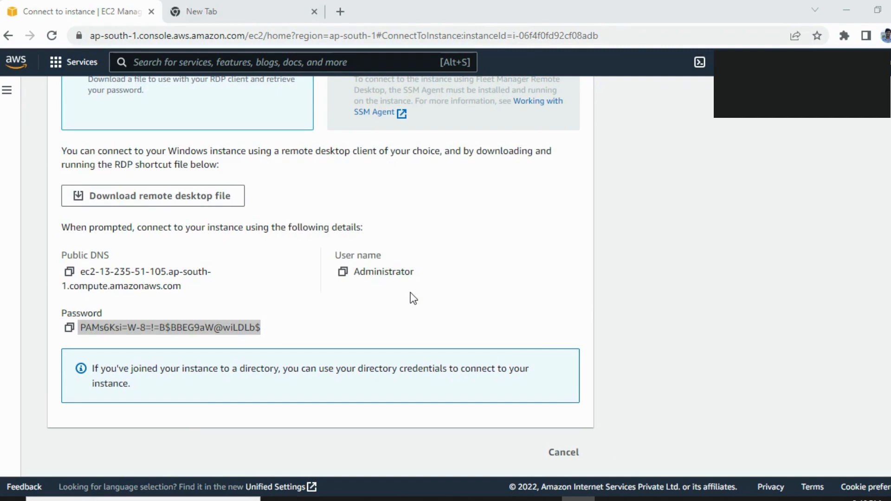
# - Try to log in to the instance by pasting the administrator password into the credentials prompt
pyautogui.hotkey('ctrl', 'v')
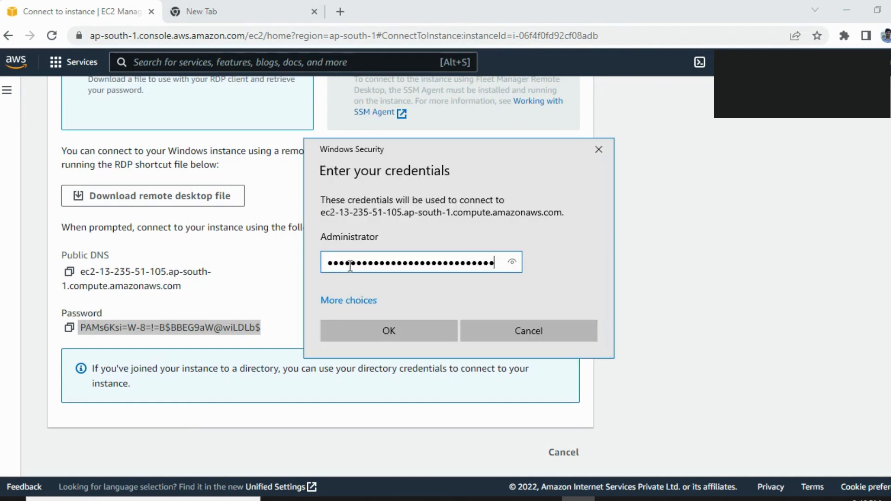
pyautogui.press('Return')
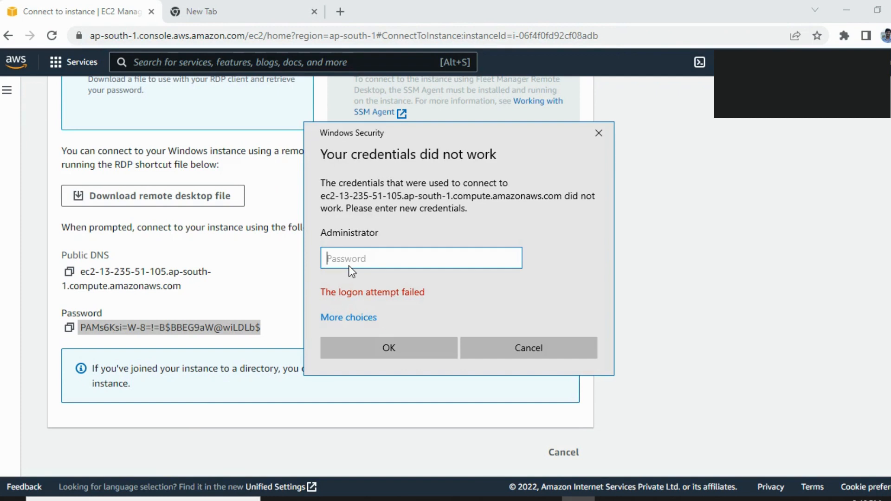
# - Copy the administrator password again, paste it into the credentials prompt and connect despite the unverified certificate
pyautogui.click(160, 338)
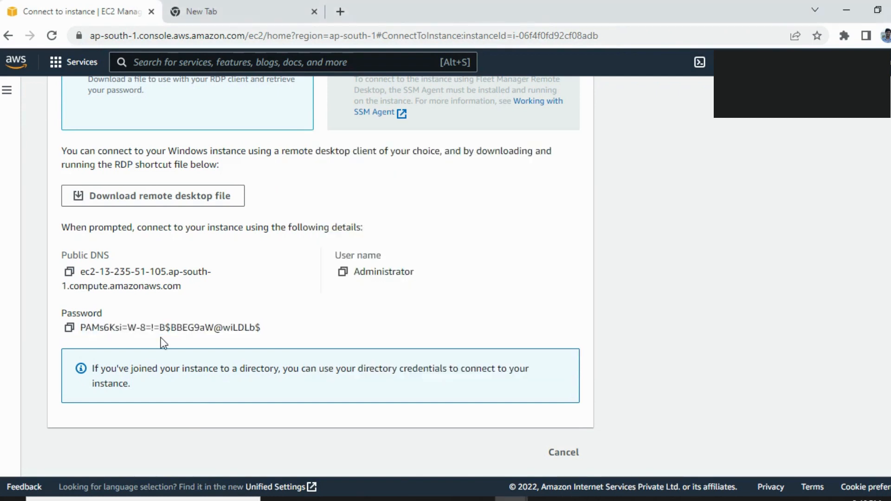
pyautogui.moveTo(82, 326); pyautogui.dragTo(269, 335)
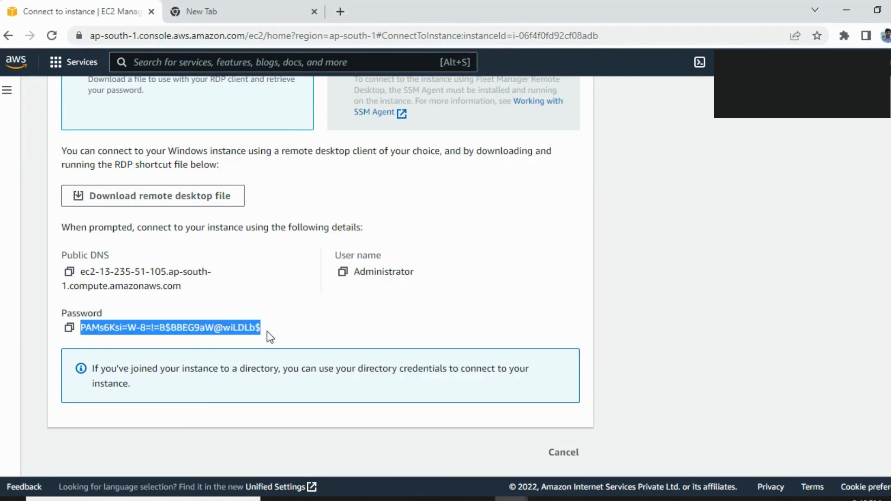
pyautogui.click(577, 499)
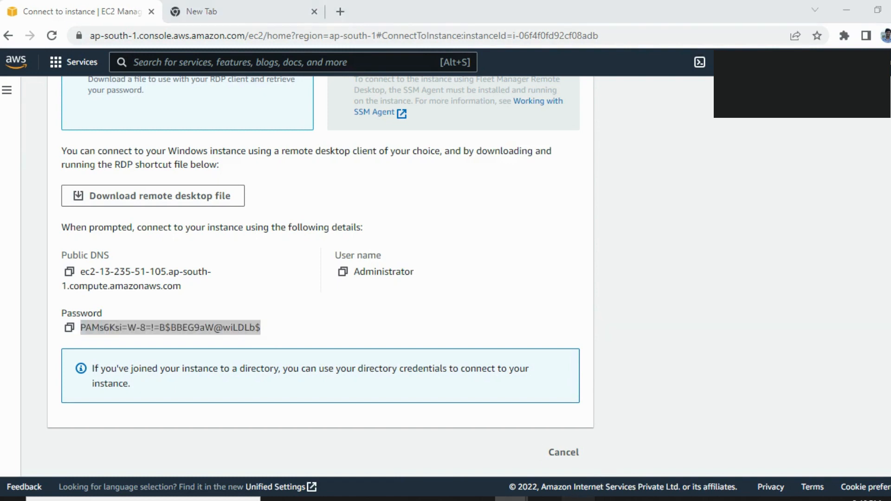
pyautogui.hotkey('ctrl', 'v')
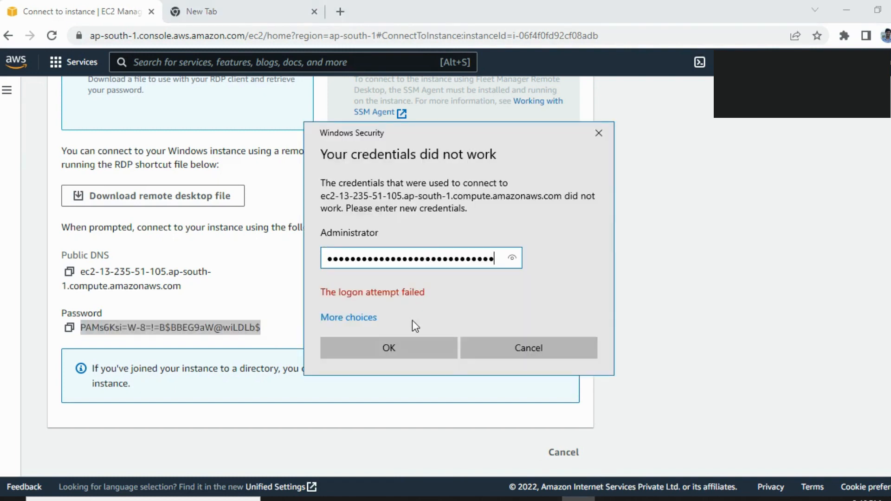
pyautogui.click(410, 352)
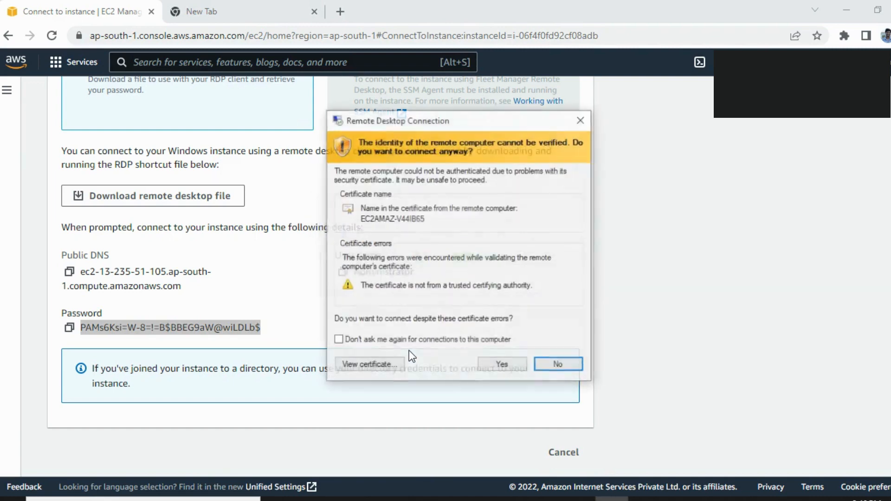
pyautogui.click(493, 366)
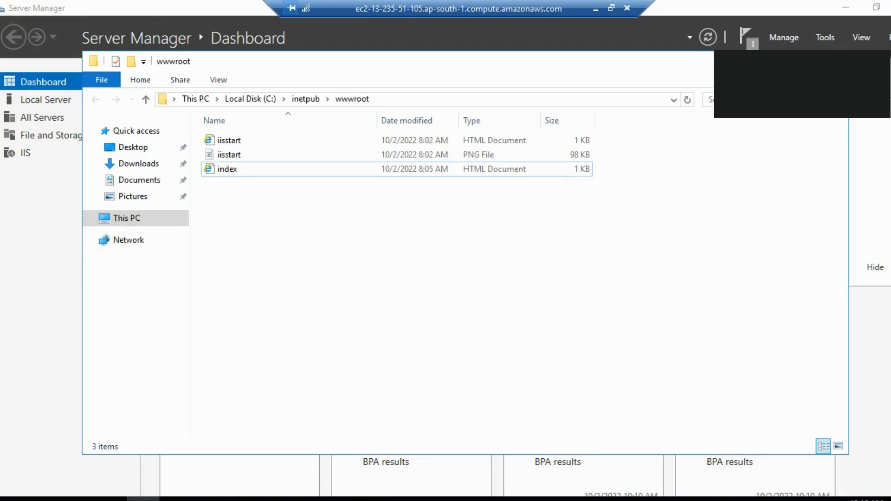
# - Show the remote desktop, search Windows for "server" and open Server Manager
pyautogui.press('super+d')
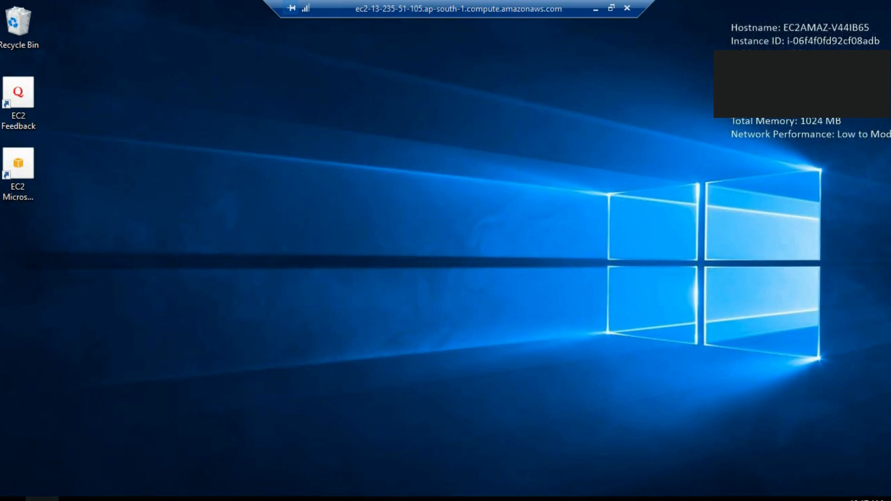
pyautogui.click(41, 499)
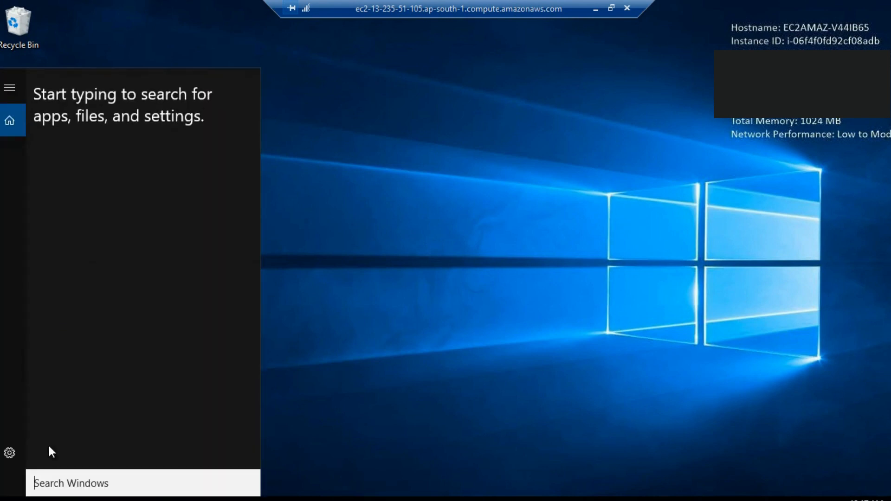
pyautogui.write('s')
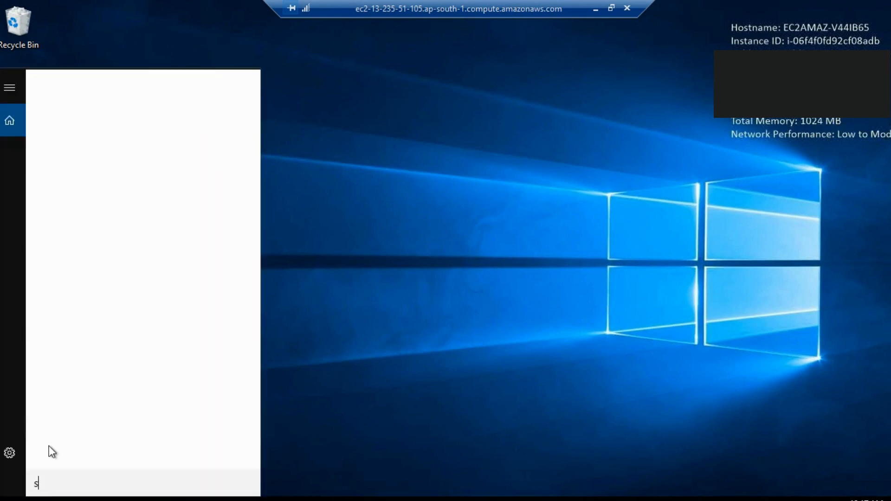
pyautogui.write('erver')
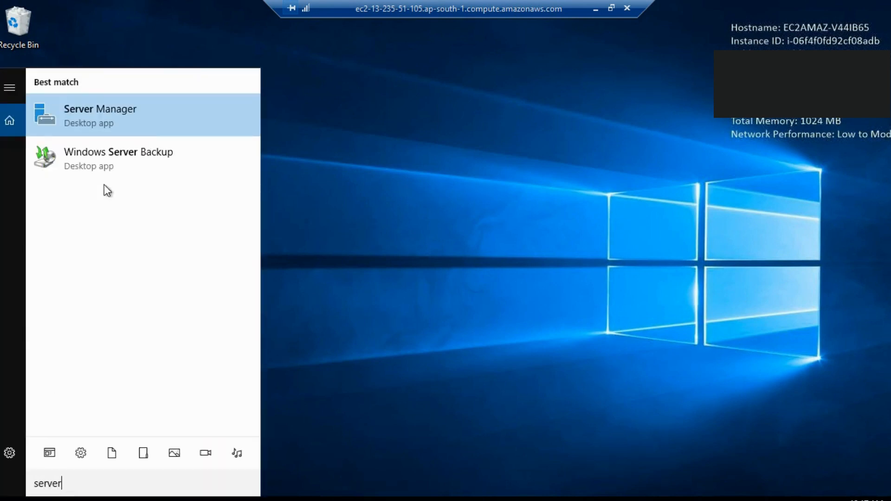
pyautogui.click(123, 107)
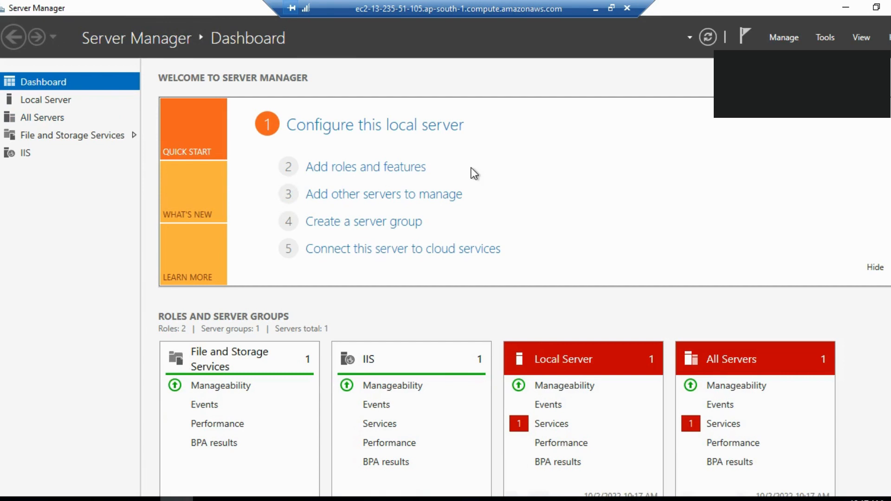
# - Start the Add Roles and Features Wizard and proceed with role-based or feature-based installation to server selection
pyautogui.click(411, 172)
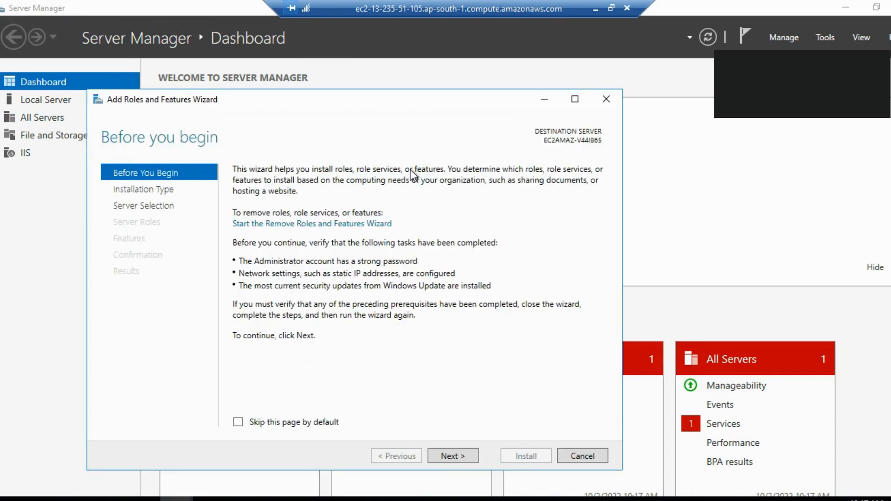
pyautogui.click(452, 456)
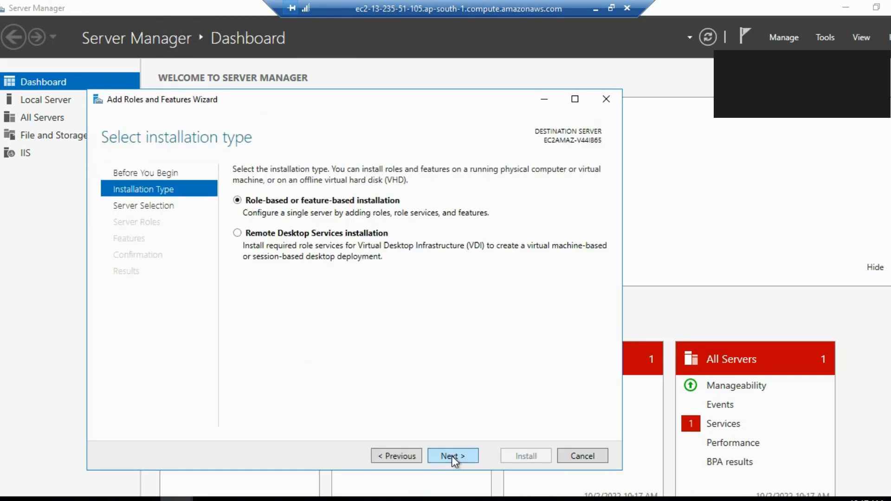
pyautogui.click(452, 455)
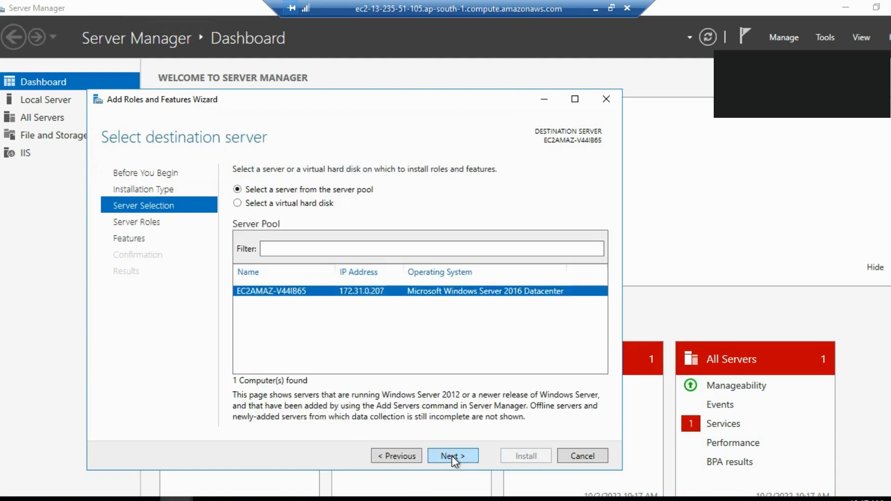
# - Review the wizard's server roles and features pages, decline the features for Windows Deployment Services, and cancel the wizard
pyautogui.click(452, 456)
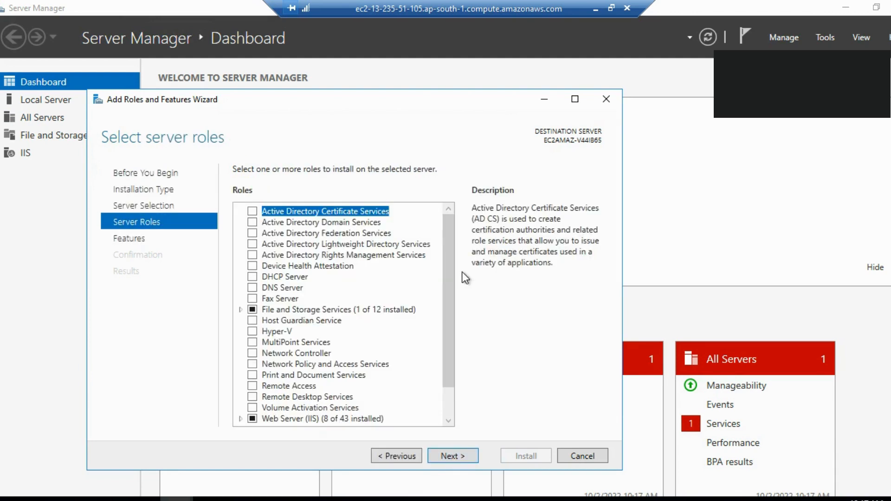
pyautogui.scroll(-1, 353, 367)
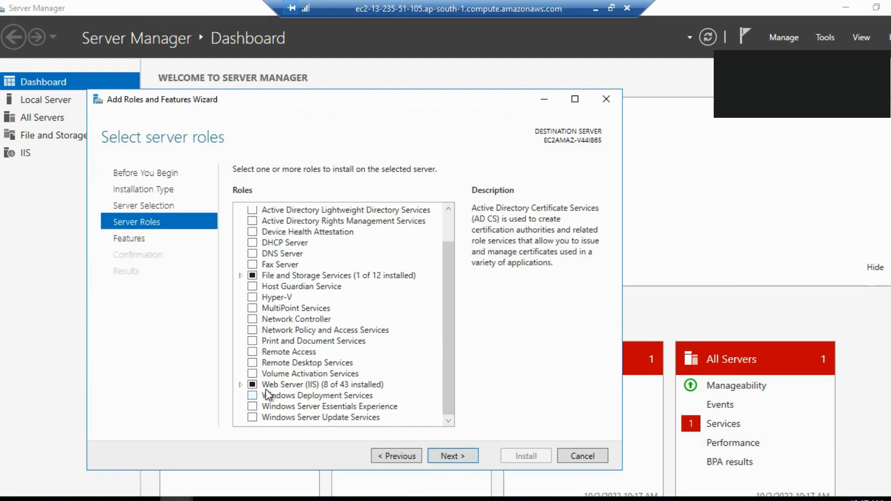
pyautogui.click(252, 394)
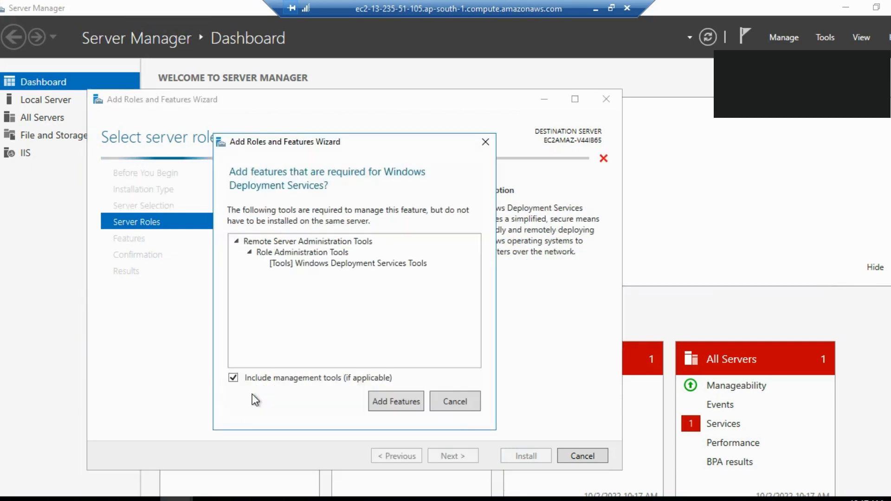
pyautogui.click(461, 402)
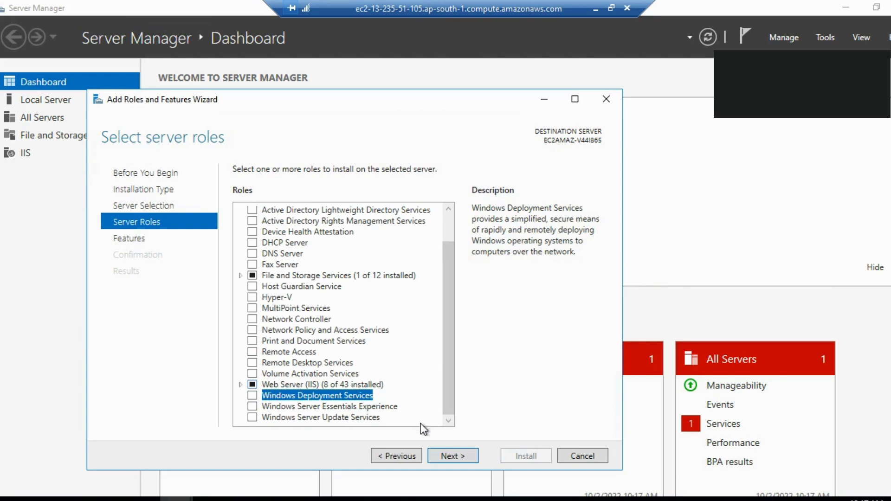
pyautogui.click(462, 454)
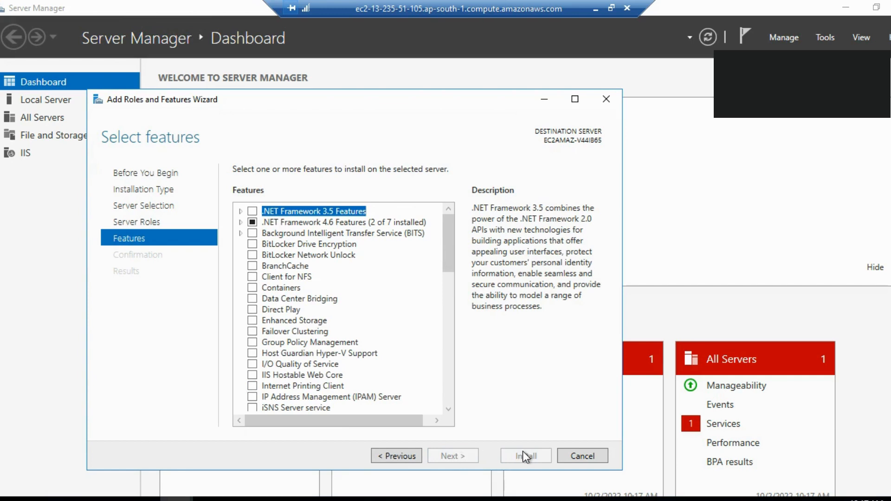
pyautogui.click(583, 456)
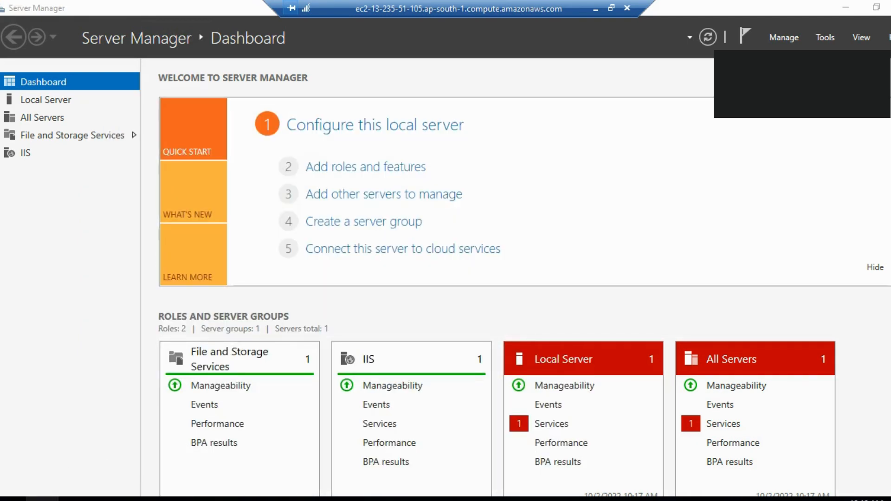
pyautogui.press('super')
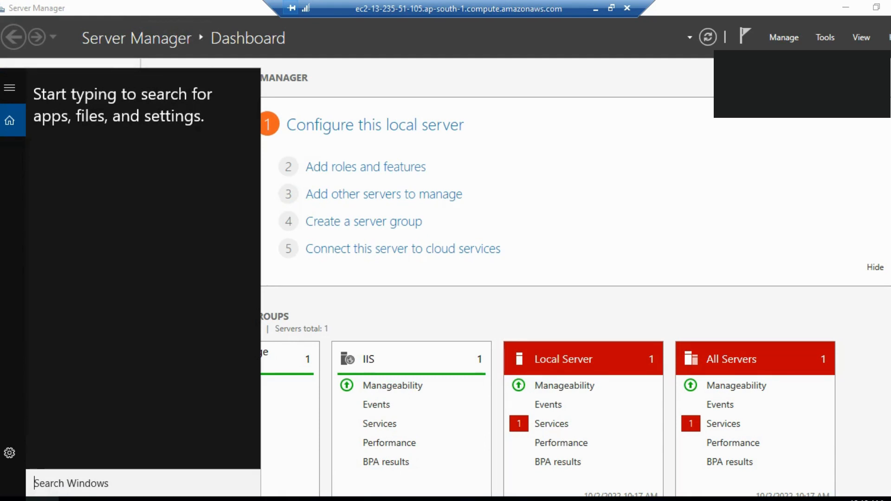
pyautogui.write('iis')
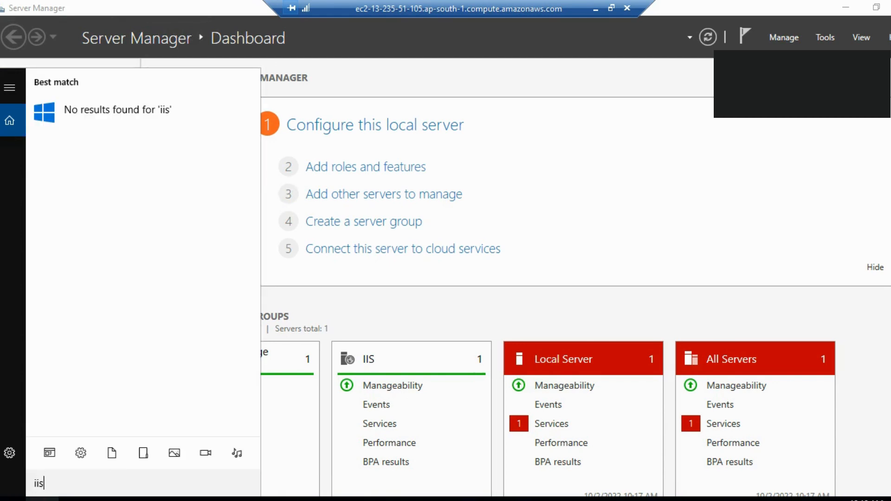
pyautogui.press('BackSpace')
pyautogui.press('BackSpace')
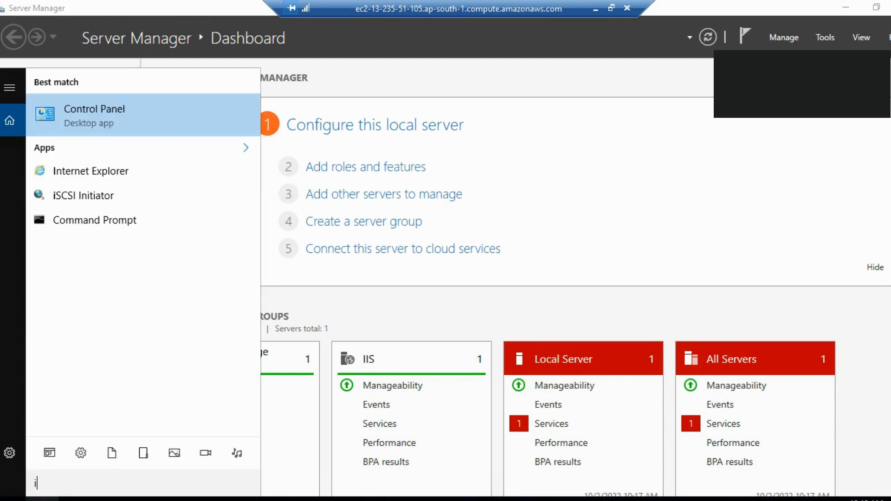
pyautogui.press('BackSpace')
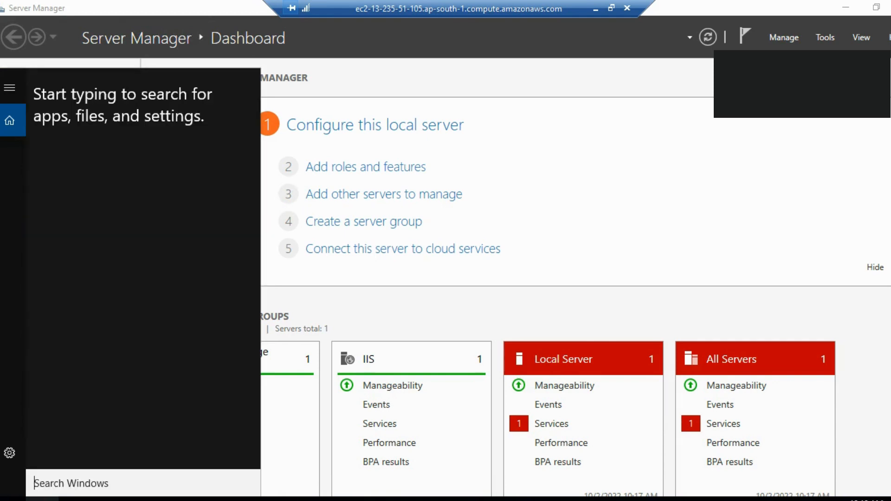
# - Run inetmgr to open IIS Manager, and show the server's application pools and its list of sites
pyautogui.press('super+r')
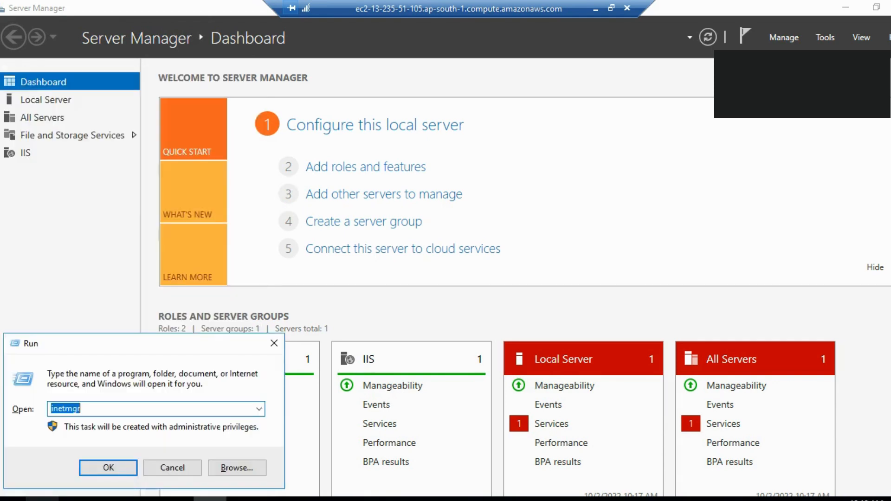
pyautogui.press('Return')
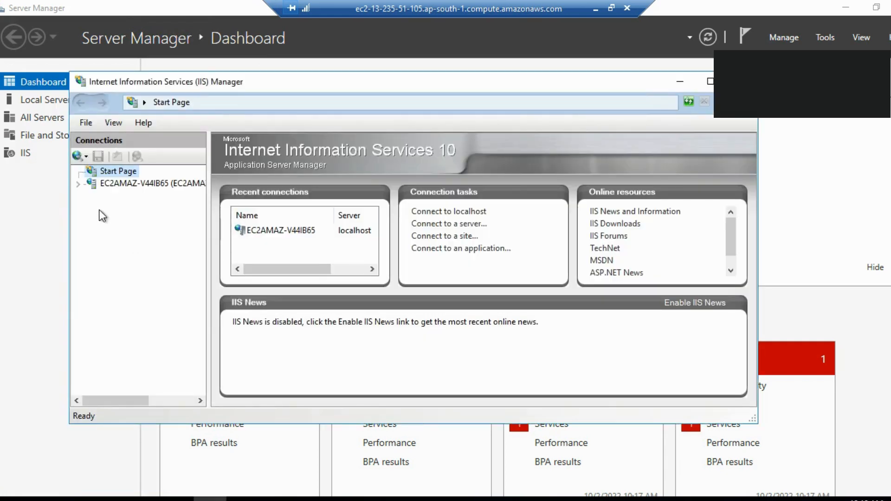
pyautogui.click(78, 185)
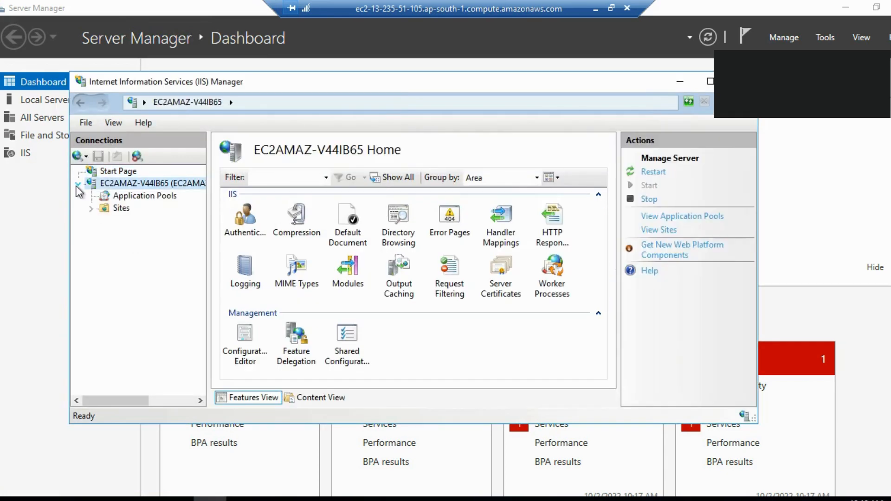
pyautogui.click(103, 197)
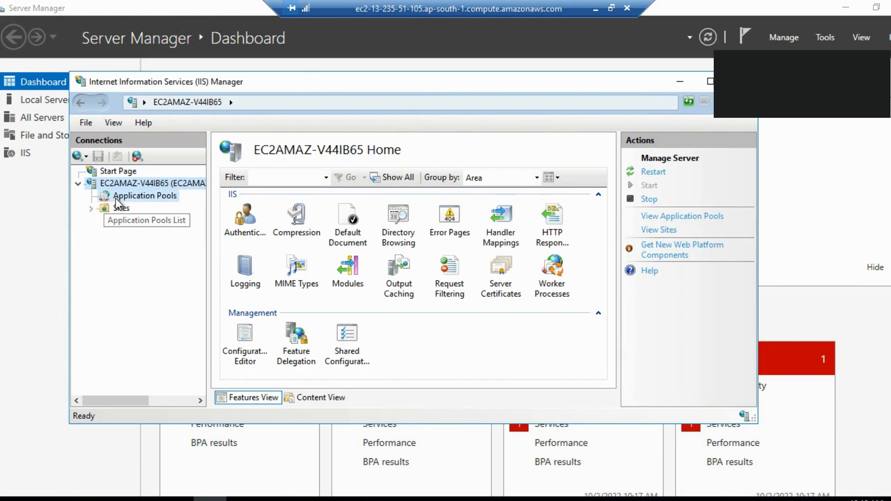
pyautogui.click(91, 209)
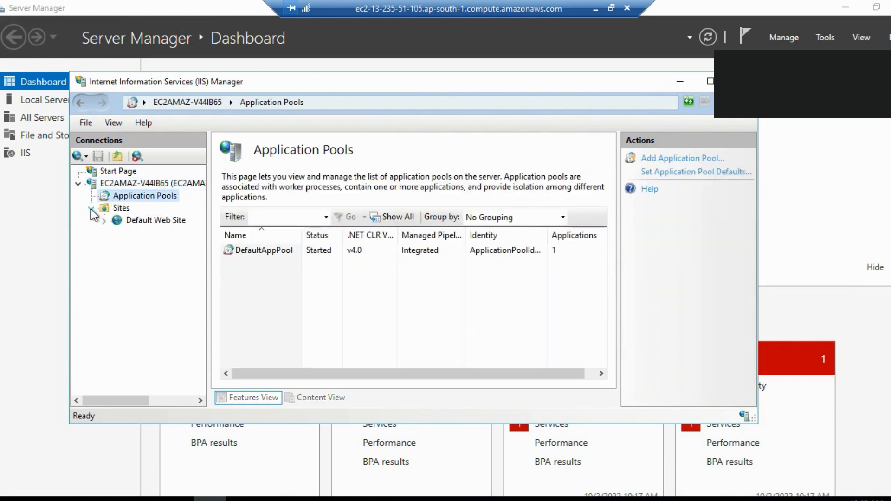
# - Explore the Default Web Site's content folder, wwwroot, from IIS Manager
pyautogui.click(141, 220)
pyautogui.rightClick(141, 219)
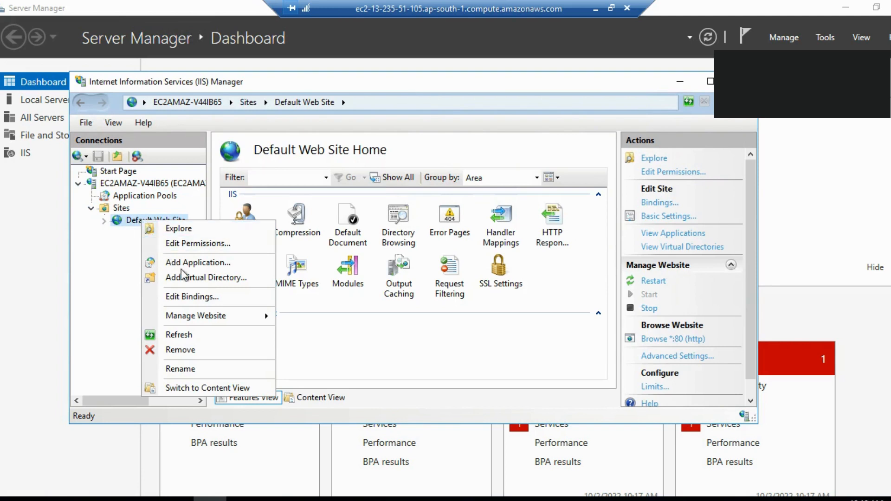
pyautogui.click(199, 232)
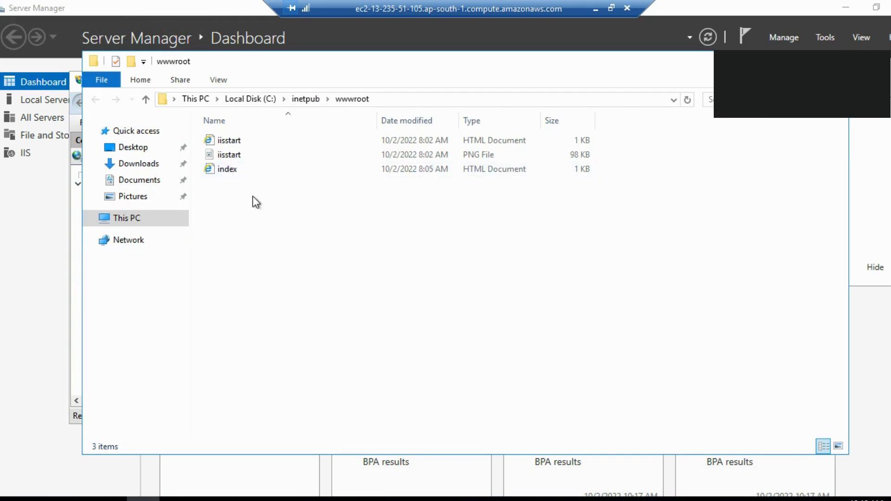
# - Create a new text document with the default name in the wwwroot folder and open it in Notepad
pyautogui.rightClick(226, 168)
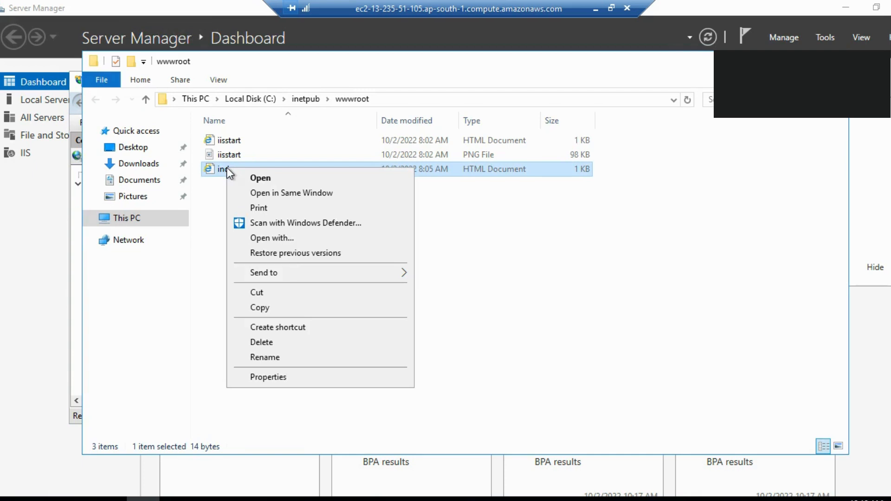
pyautogui.rightClick(597, 241)
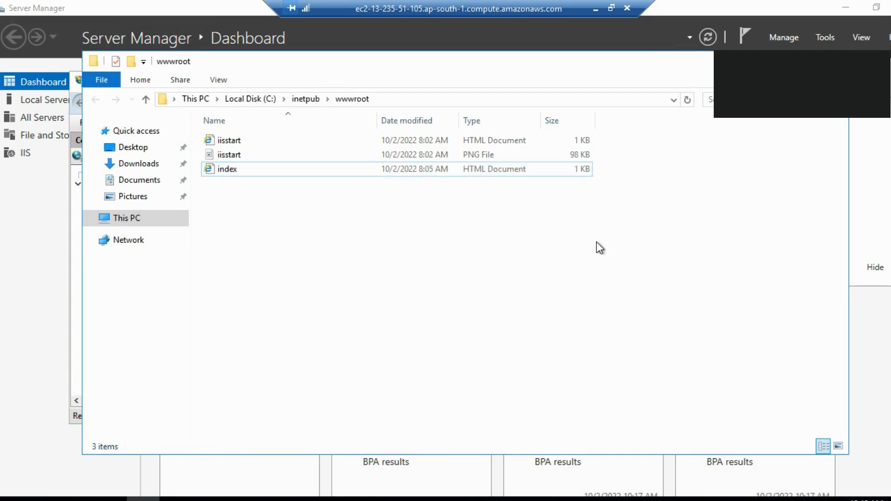
pyautogui.moveTo(666, 406)
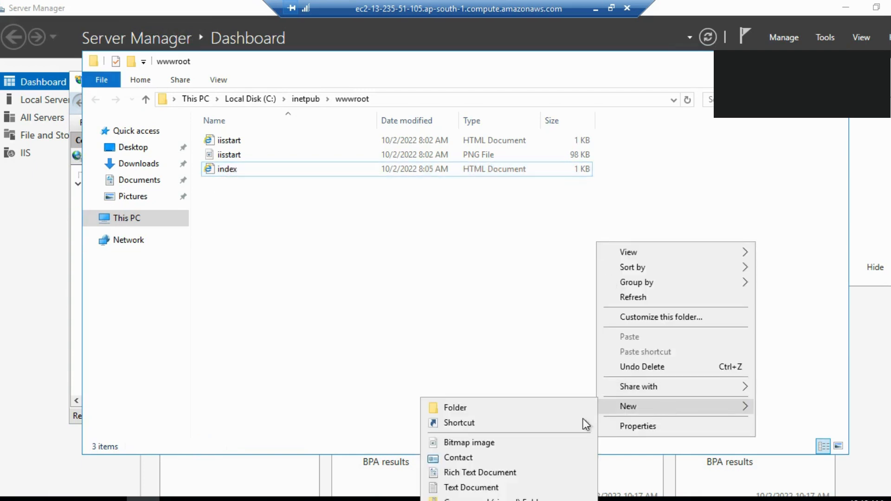
pyautogui.click(485, 486)
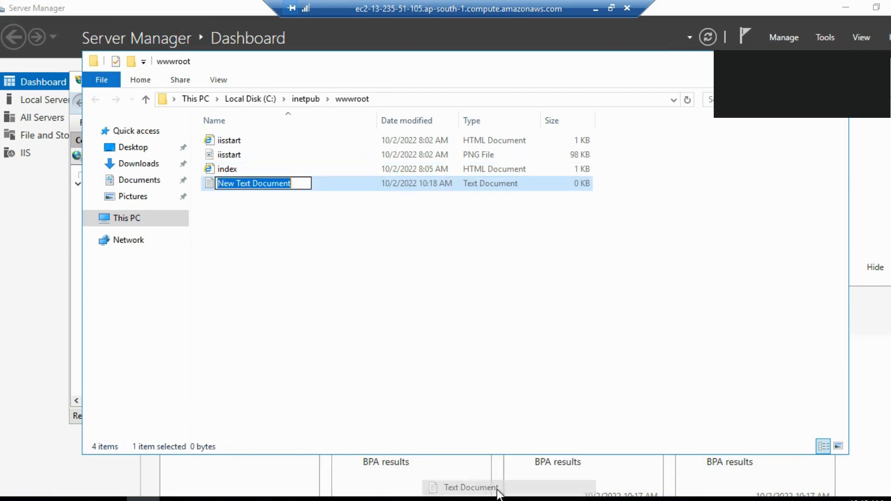
pyautogui.click(311, 182)
pyautogui.doubleClick(332, 185)
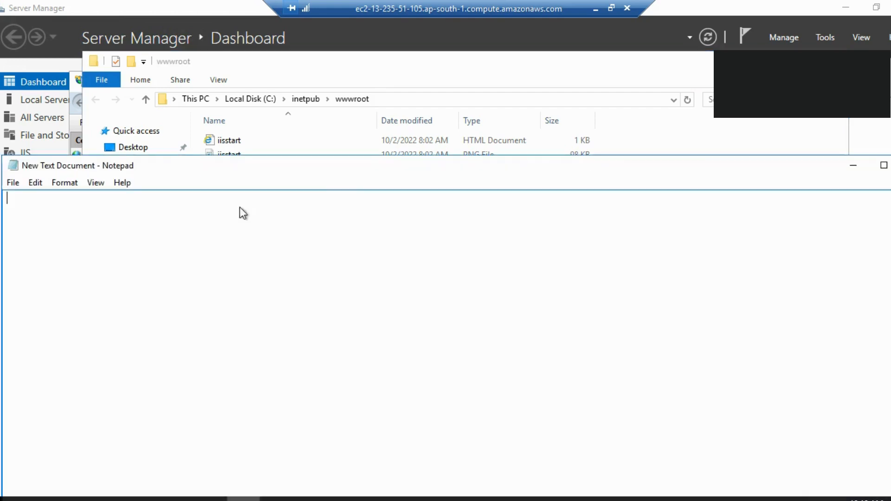
# - Start saving the empty document as a new file with the file type set to All Files
pyautogui.click(13, 183)
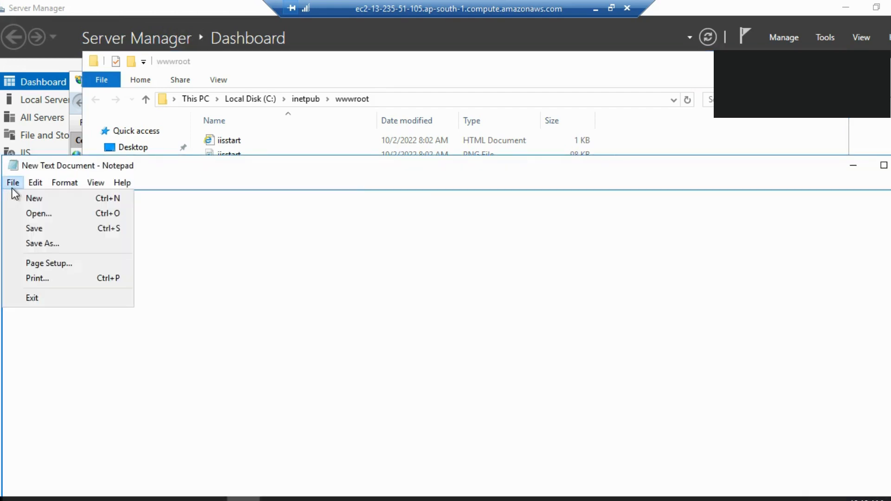
pyautogui.click(37, 244)
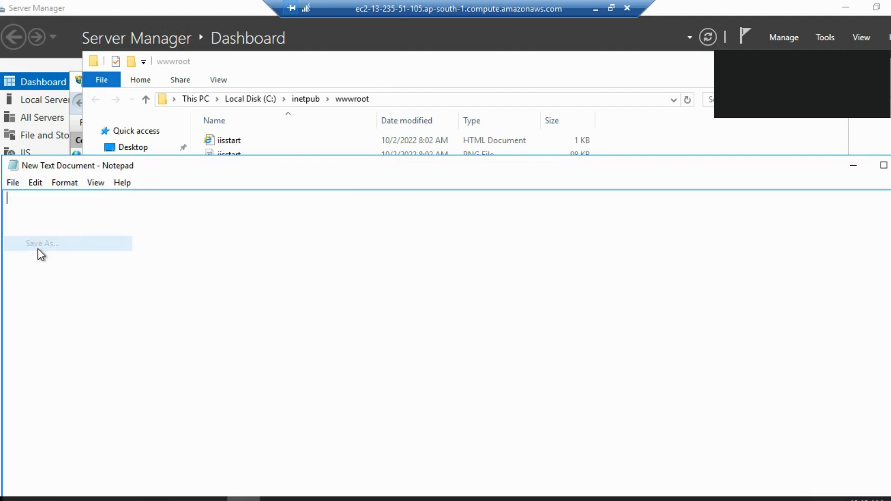
pyautogui.click(169, 423)
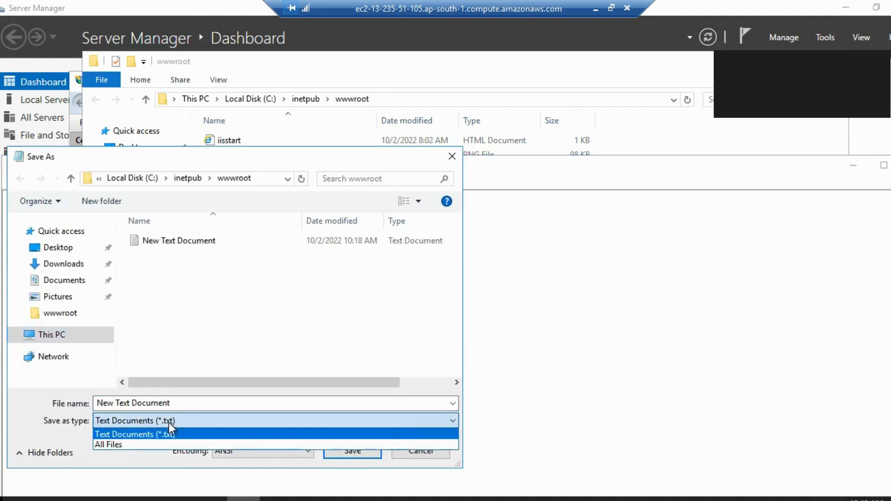
pyautogui.click(134, 442)
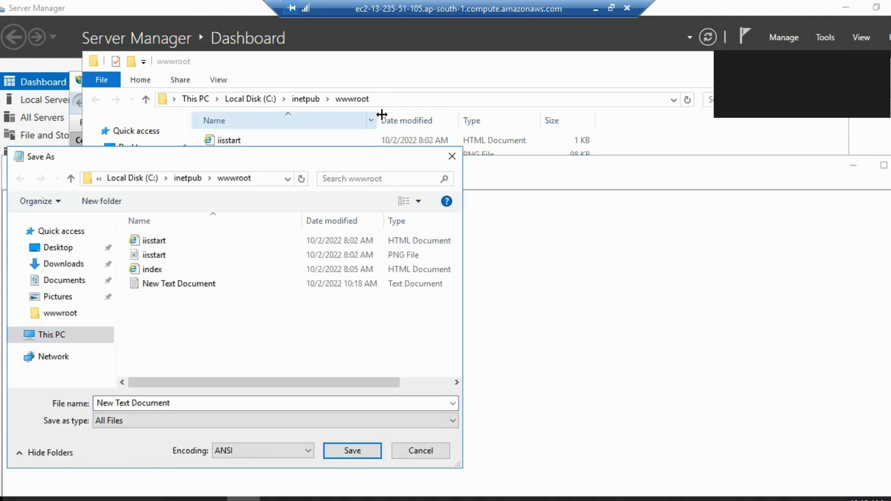
# - Delete the existing index HTML document from the wwwroot folder
pyautogui.click(700, 128)
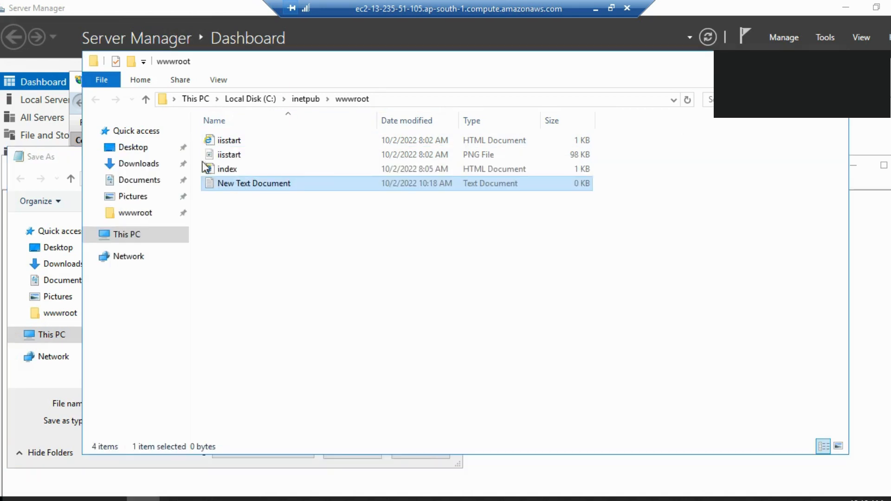
pyautogui.click(228, 170)
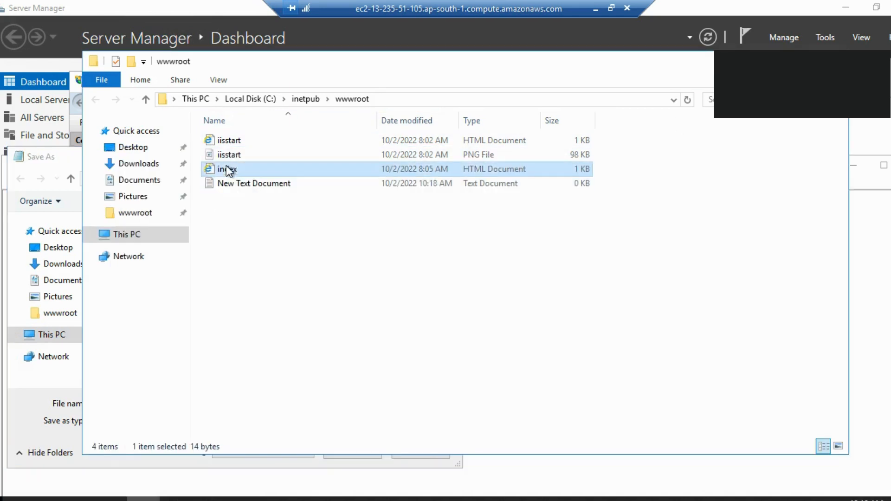
pyautogui.press('Delete')
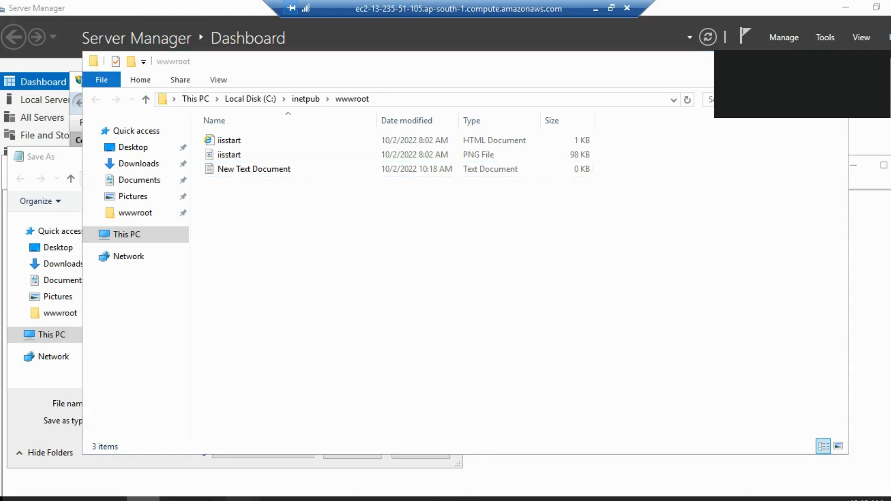
# - Return to the open save dialog and save the document in wwwroot as index.hmlt
pyautogui.hotkey('alt', 'Tab')
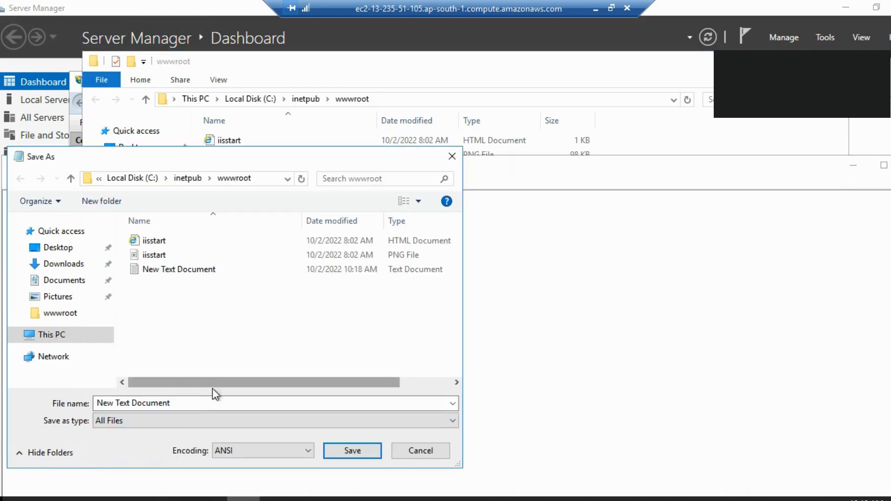
pyautogui.doubleClick(193, 399)
pyautogui.click(193, 399)
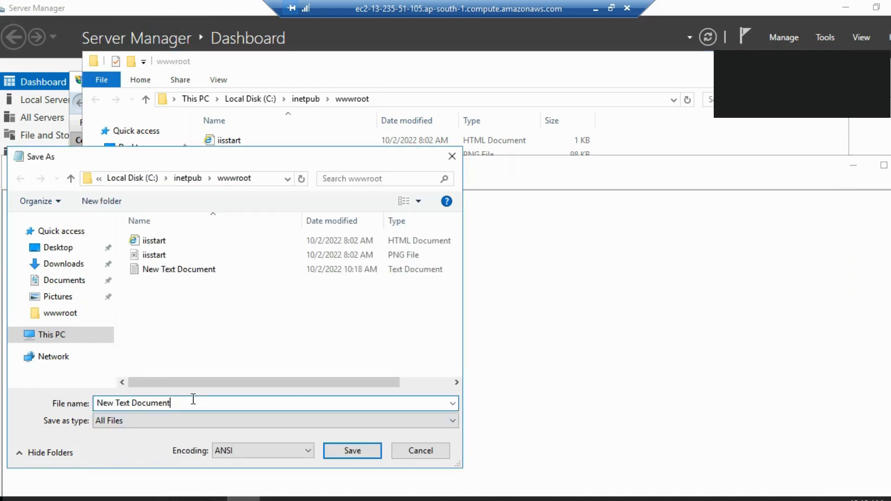
pyautogui.doubleClick(193, 399)
pyautogui.hotkey('ctrl', 'a')
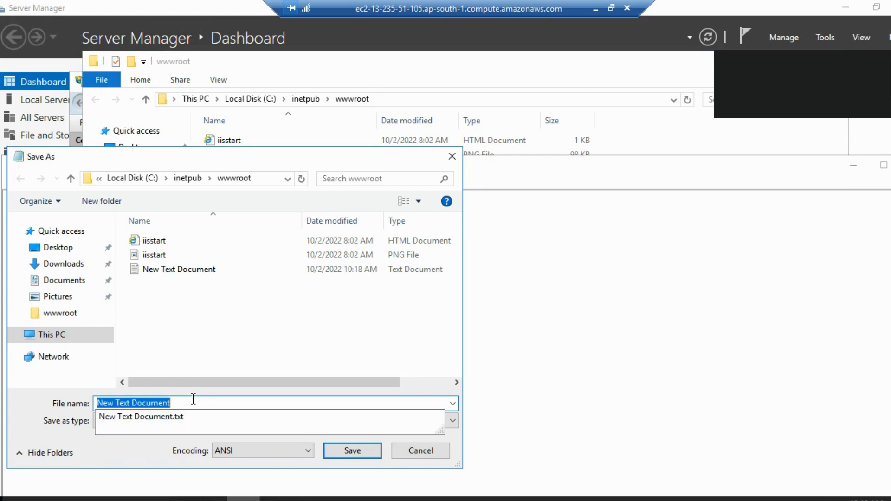
pyautogui.write('inde')
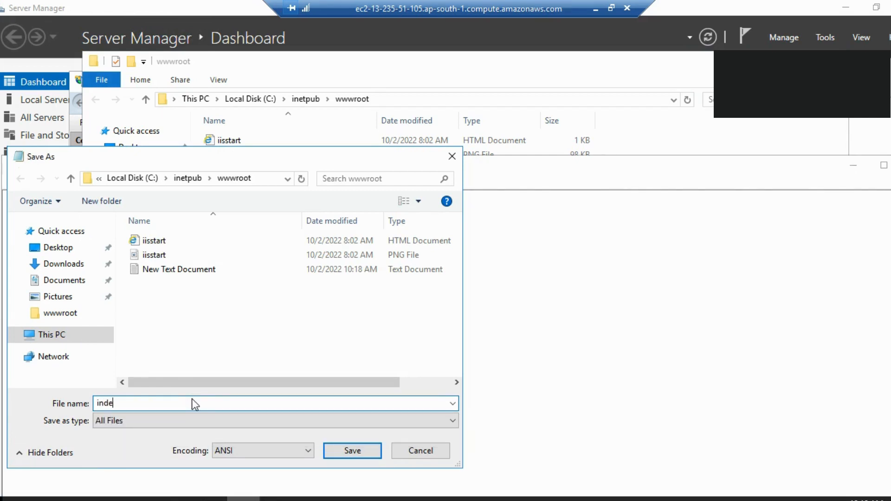
pyautogui.write('x.hmlt')
pyautogui.click(367, 450)
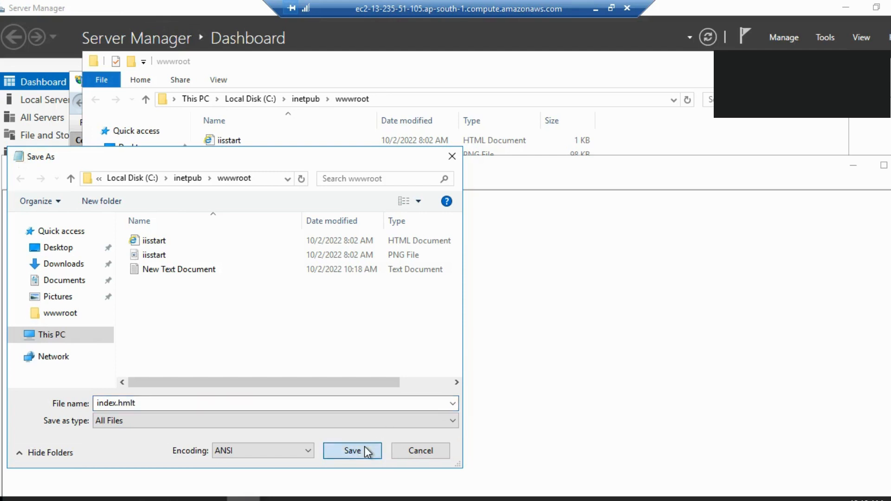
# - Enter the text "Hello World" in the Notepad document and start a new line below it
pyautogui.write('He')
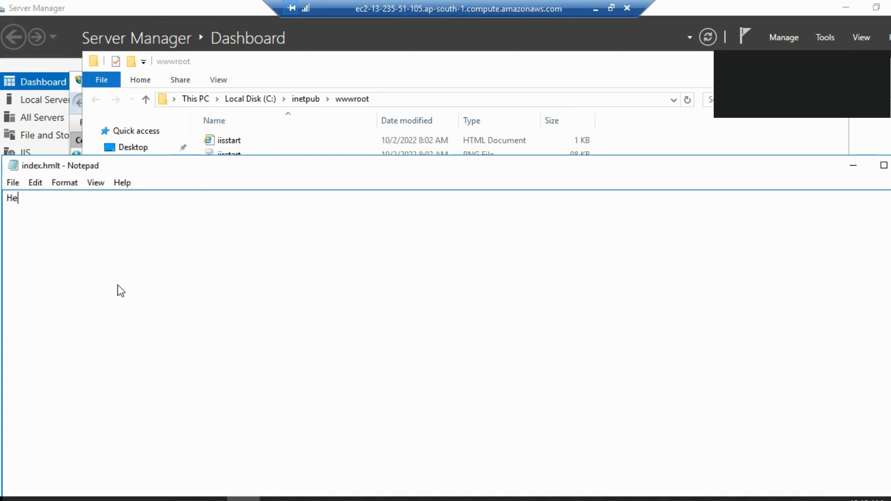
pyautogui.write('llo World')
pyautogui.press('Return')
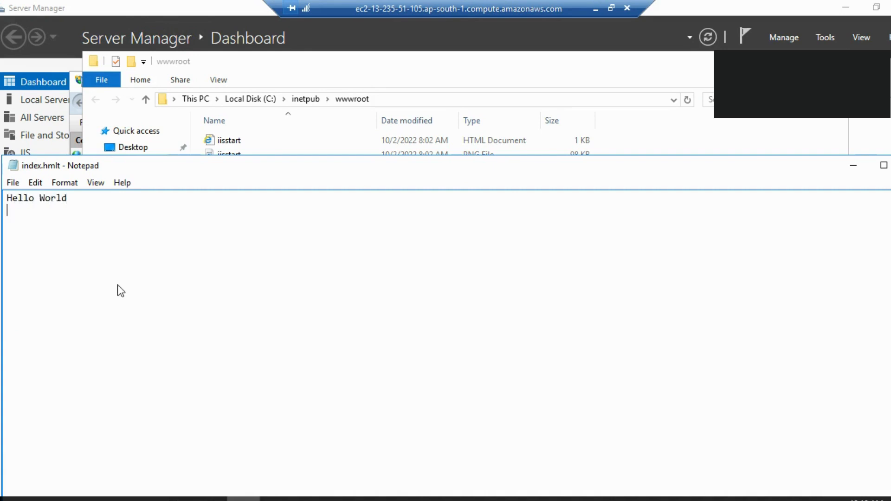
# - Save the document as a new file named index.html in wwwroot, with the file type set to All Files
pyautogui.click(17, 183)
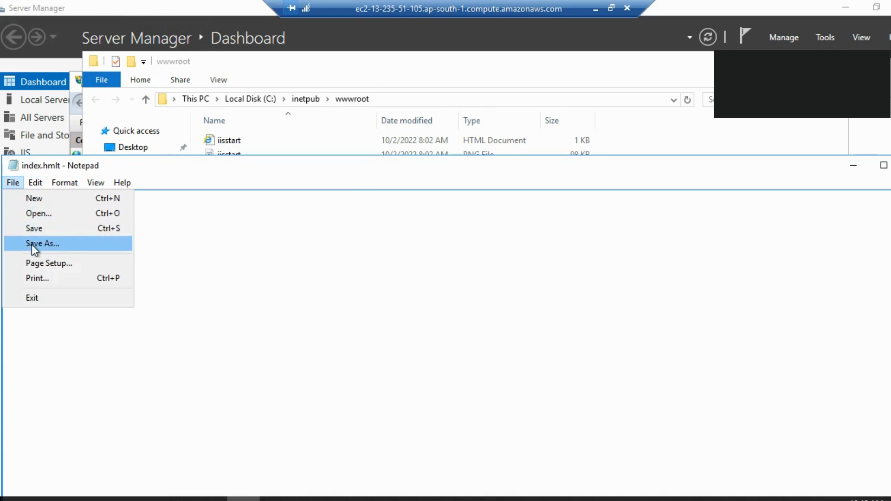
pyautogui.click(57, 243)
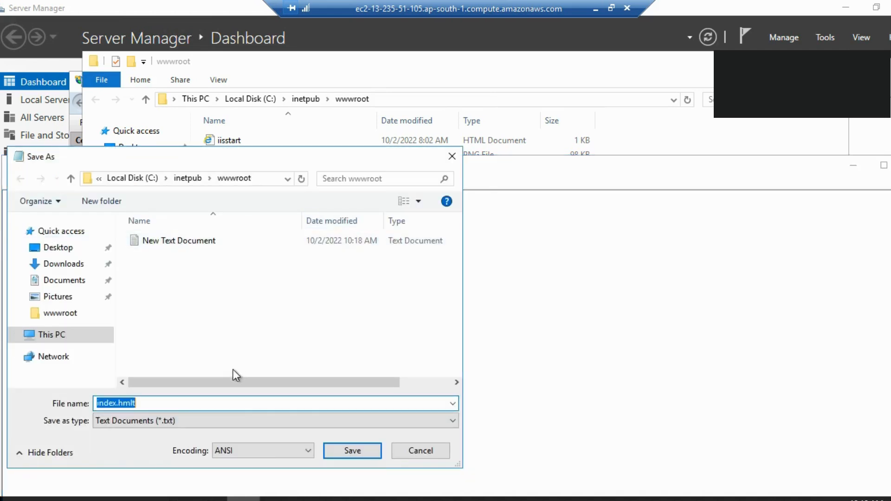
pyautogui.click(213, 422)
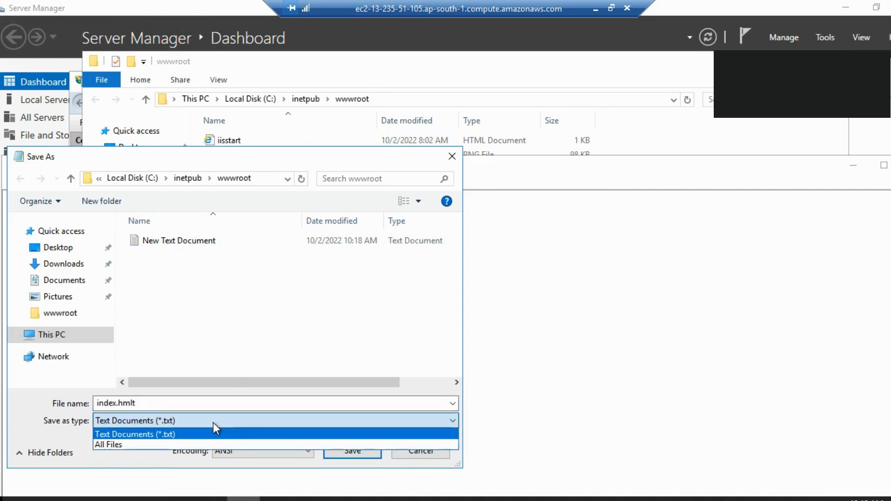
pyautogui.click(125, 445)
pyautogui.click(155, 403)
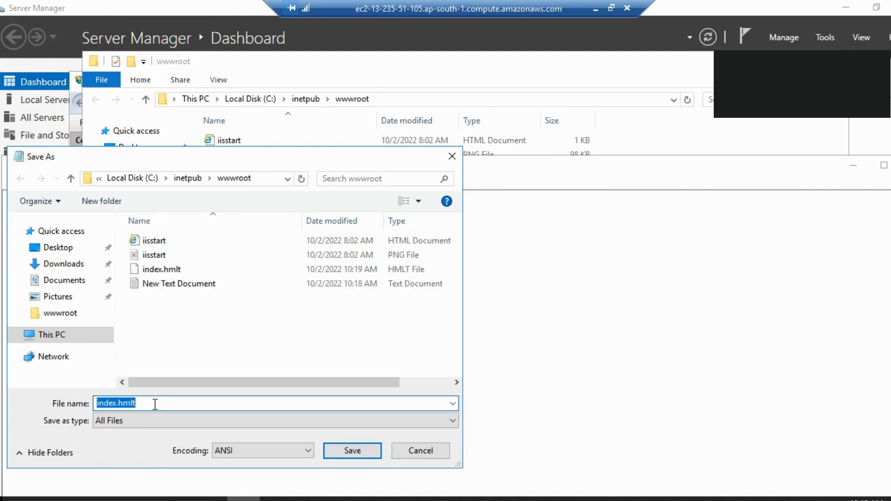
pyautogui.click(155, 403)
pyautogui.press('BackSpace')
pyautogui.press('BackSpace')
pyautogui.press('BackSpace')
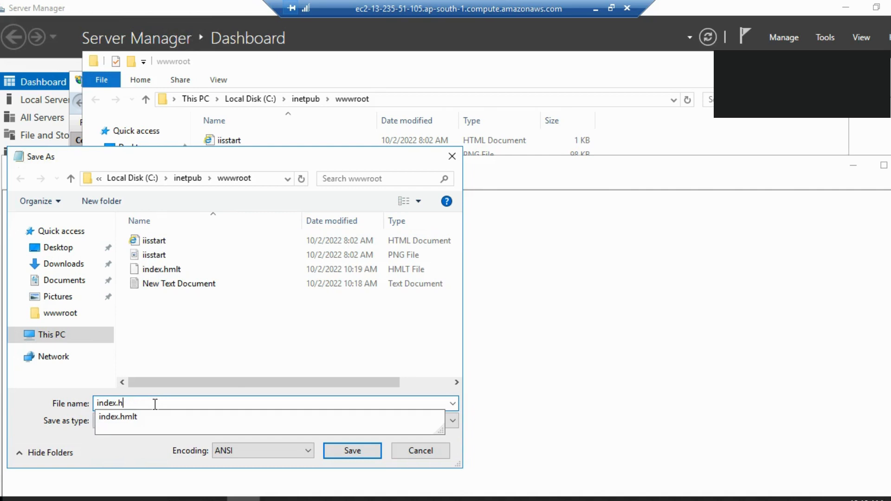
pyautogui.write('tml')
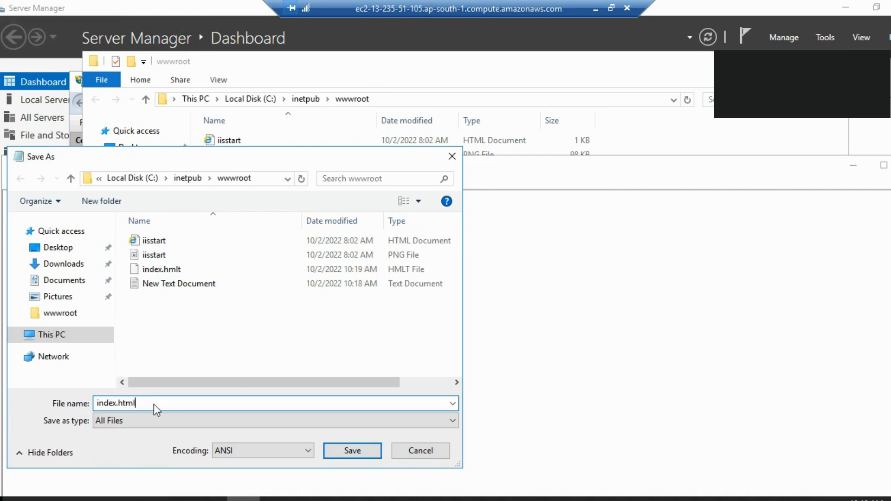
pyautogui.press('Return')
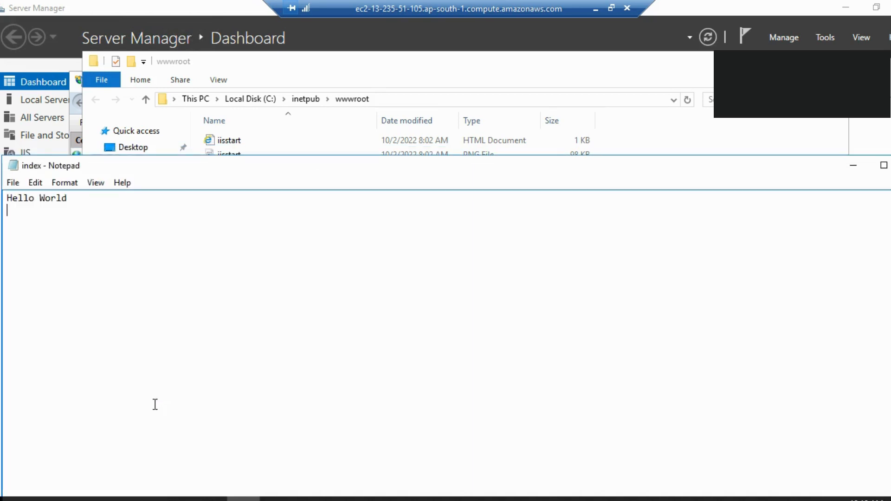
# - Delete New Text Document from the wwwroot folder and close the Notepad document
pyautogui.click(854, 167)
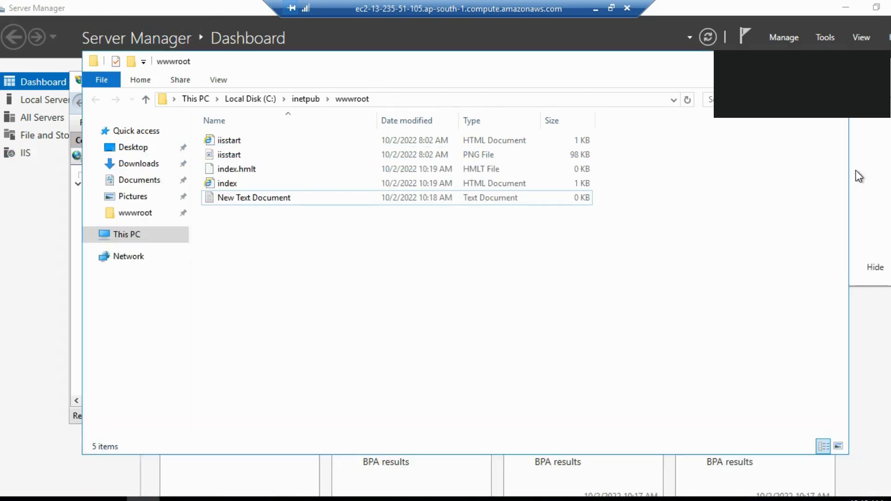
pyautogui.click(245, 194)
pyautogui.press('Delete')
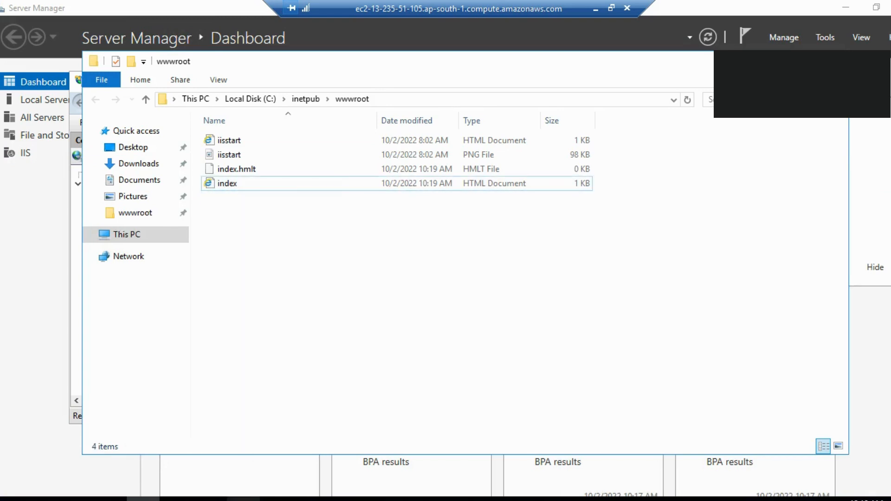
pyautogui.hotkey('alt', 'Tab')
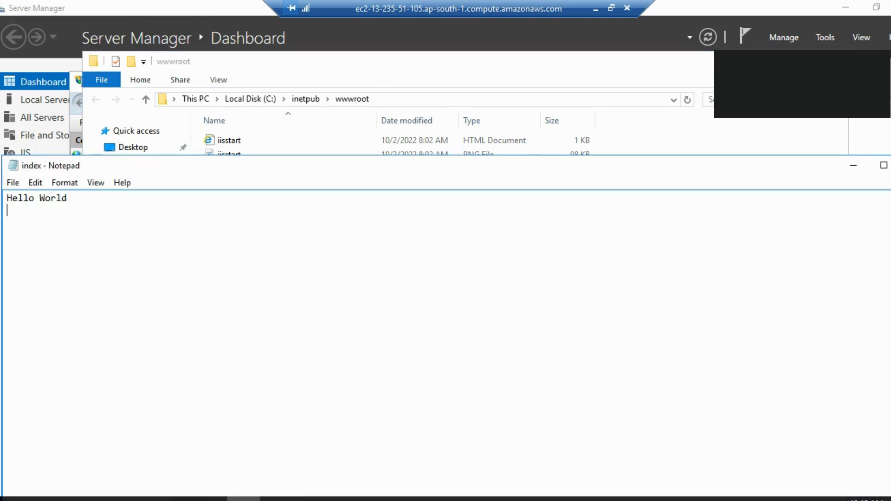
pyautogui.hotkey('alt', 'F4')
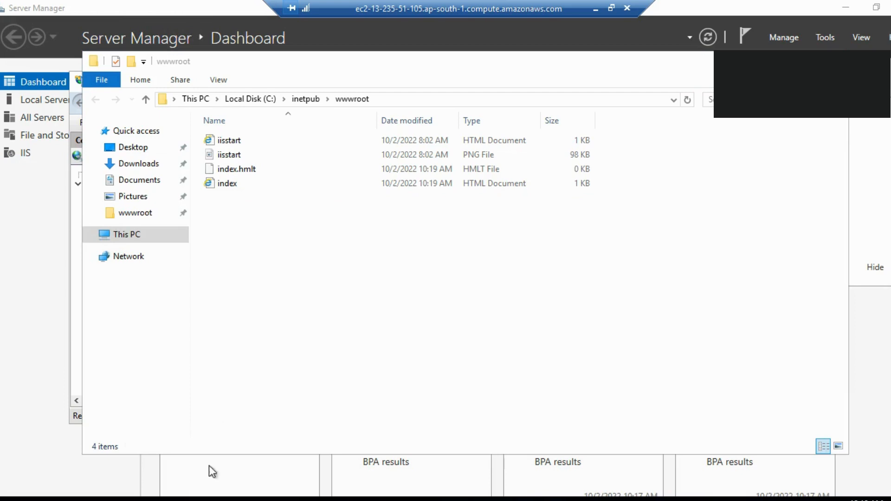
# - Switch to IIS Manager, browse the Default Web Site on port 80 to check its page, and close all browser tabs
pyautogui.click(210, 499)
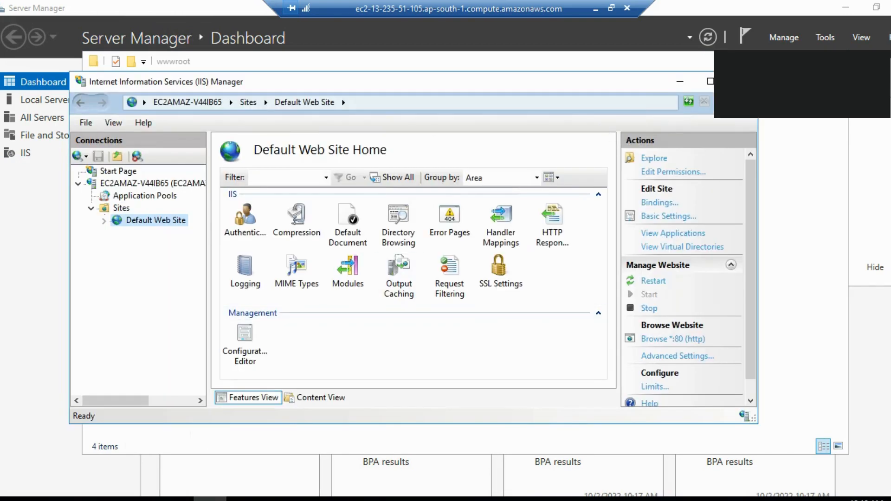
pyautogui.click(710, 82)
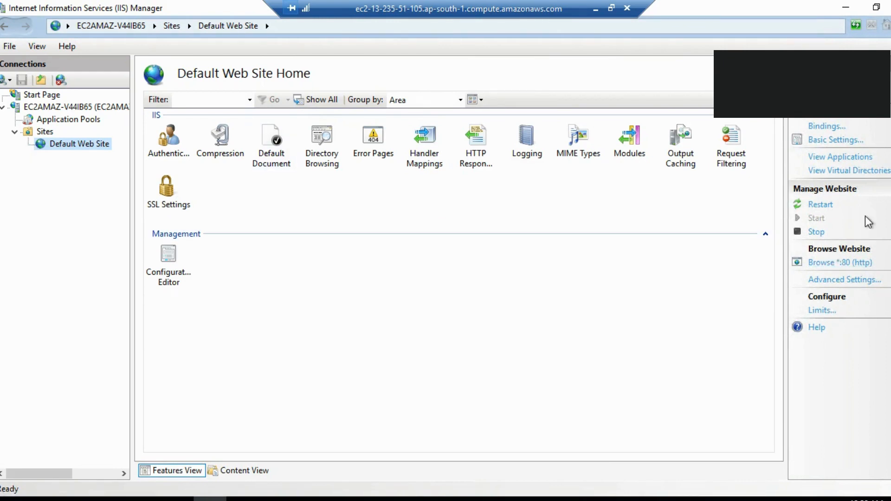
pyautogui.click(833, 264)
pyautogui.moveTo(114, 497)
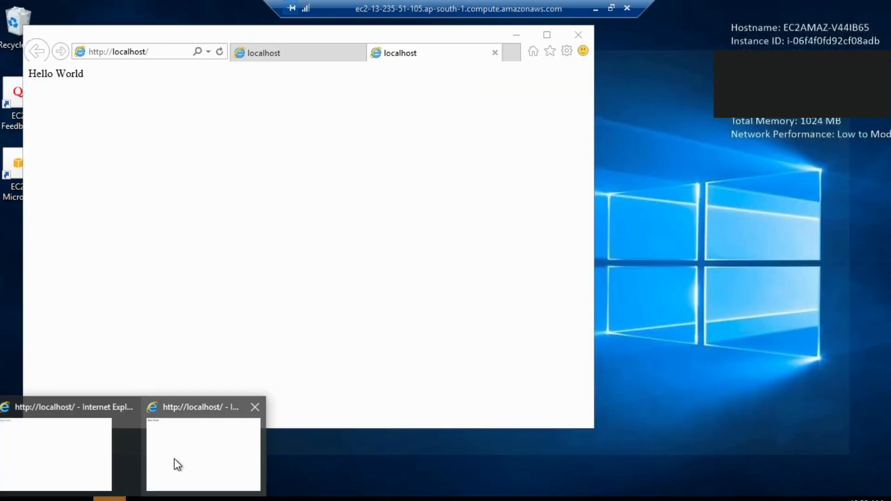
pyautogui.click(174, 460)
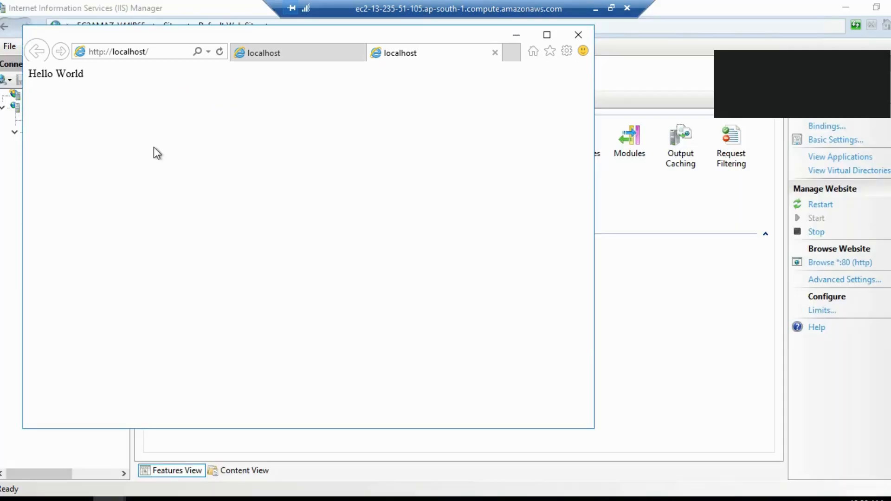
pyautogui.click(578, 37)
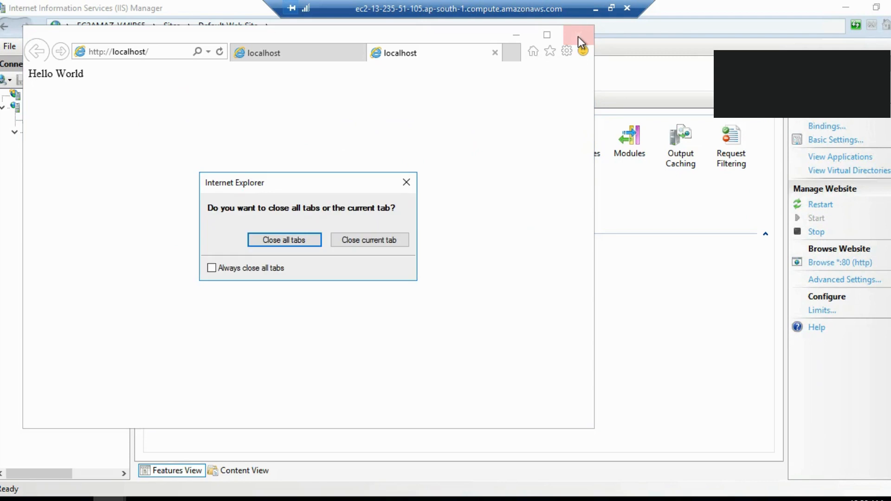
pyautogui.click(283, 240)
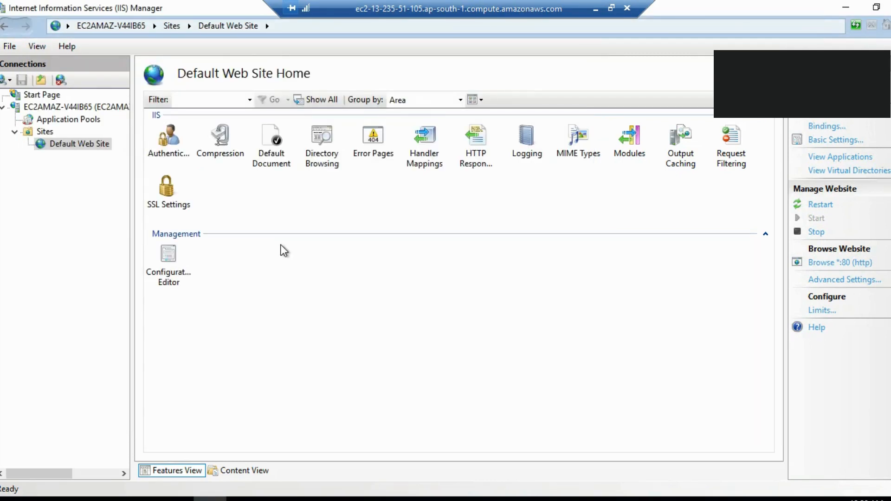
# - Leave the remote session for the AWS console and copy the public IPv4 address of the windo instance
pyautogui.click(594, 10)
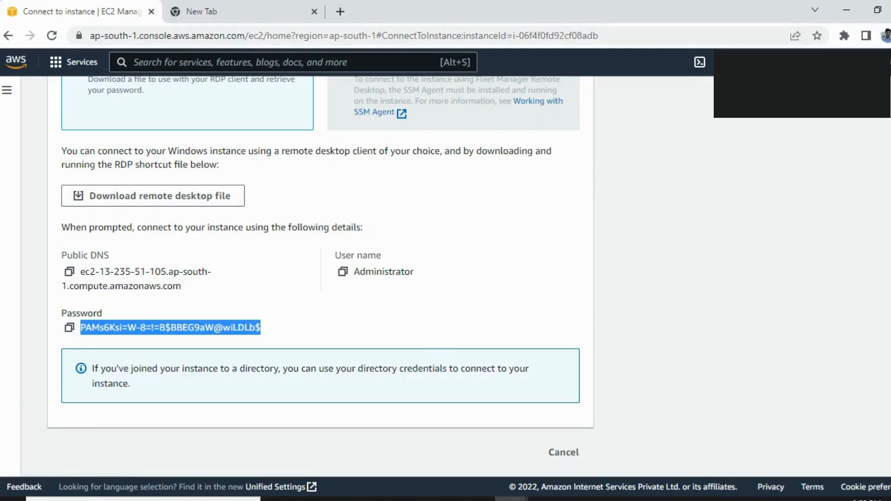
pyautogui.scroll(6, 320, 278)
pyautogui.click(99, 145)
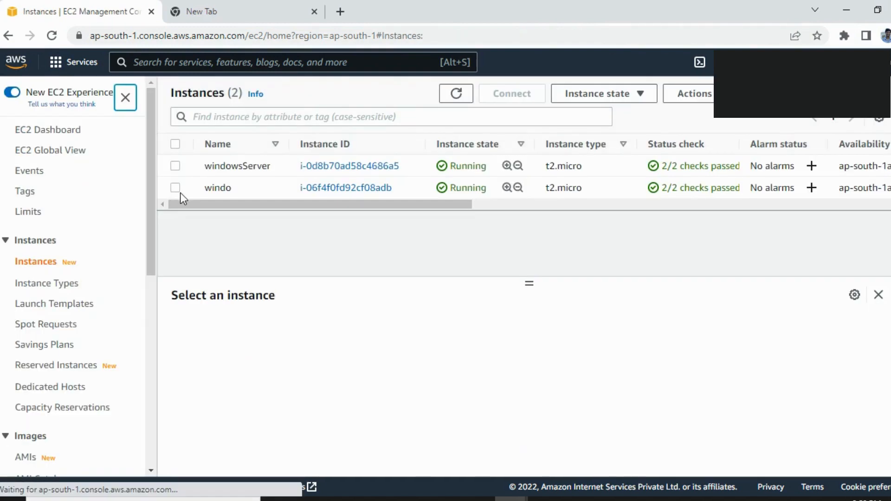
pyautogui.click(180, 193)
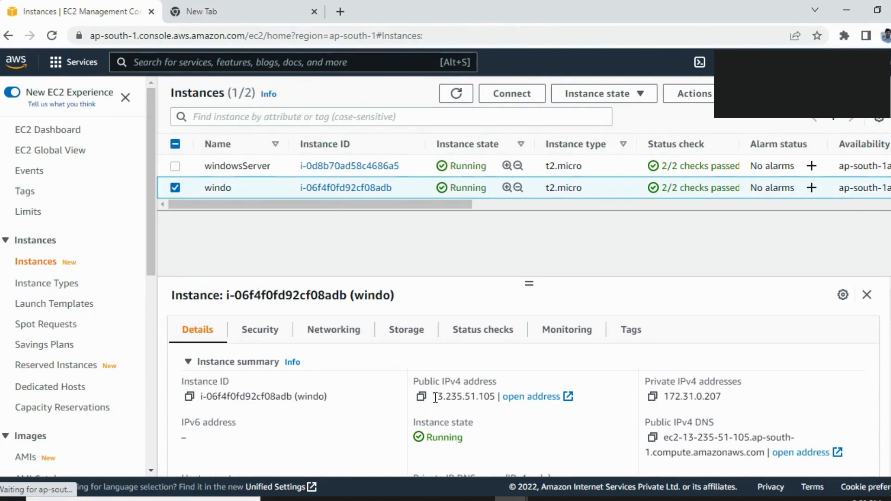
pyautogui.moveTo(431, 396)
pyautogui.mouseDown()
pyautogui.moveTo(503, 395)
pyautogui.moveTo(434, 398)
pyautogui.mouseUp()
pyautogui.click(497, 396)
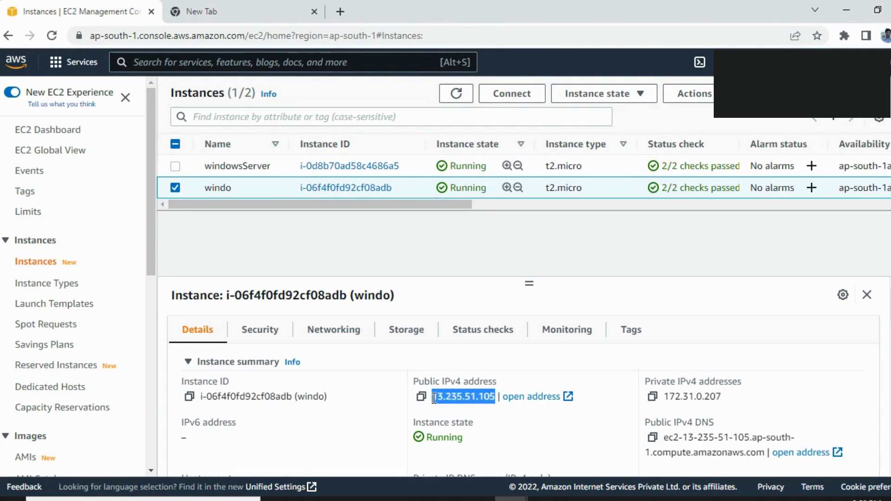
pyautogui.hotkey('ctrl', 'c')
# - Open the instance's copied public IPv4 address in the empty browser tab
pyautogui.click(210, 4)
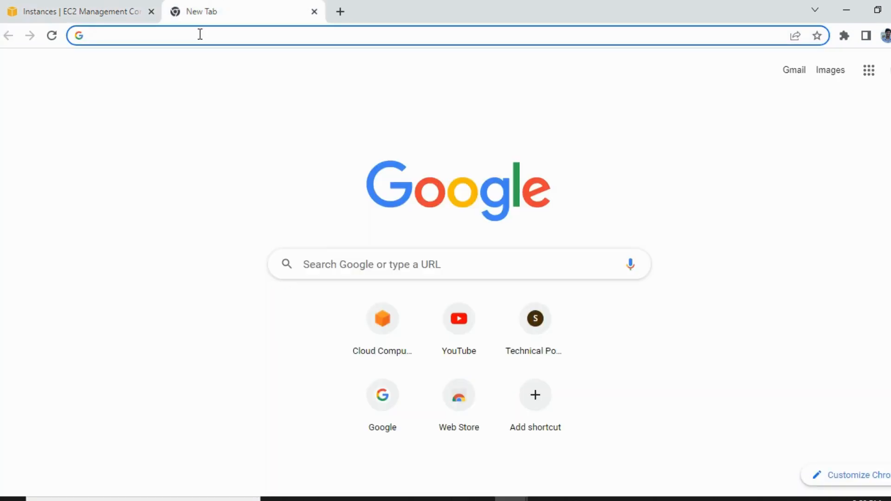
pyautogui.hotkey('ctrl', 'v')
pyautogui.press('Return')
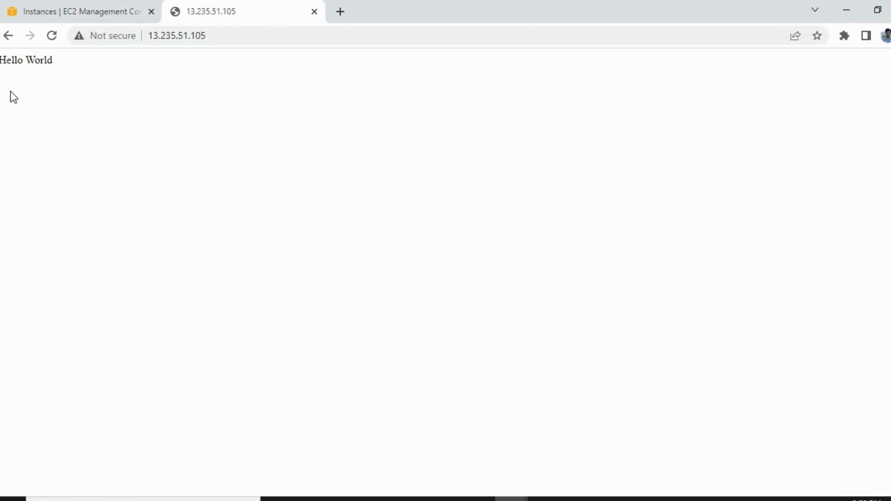
# - Highlight the Hello World text on the page served from the instance's public address
pyautogui.moveTo(1, 61); pyautogui.dragTo(65, 69)
pyautogui.click(68, 70)
pyautogui.moveTo(69, 70); pyautogui.dragTo(53, 61)
pyautogui.tripleClick(53, 60)
pyautogui.doubleClick(53, 61)
pyautogui.click(52, 61)
pyautogui.tripleClick(53, 61)
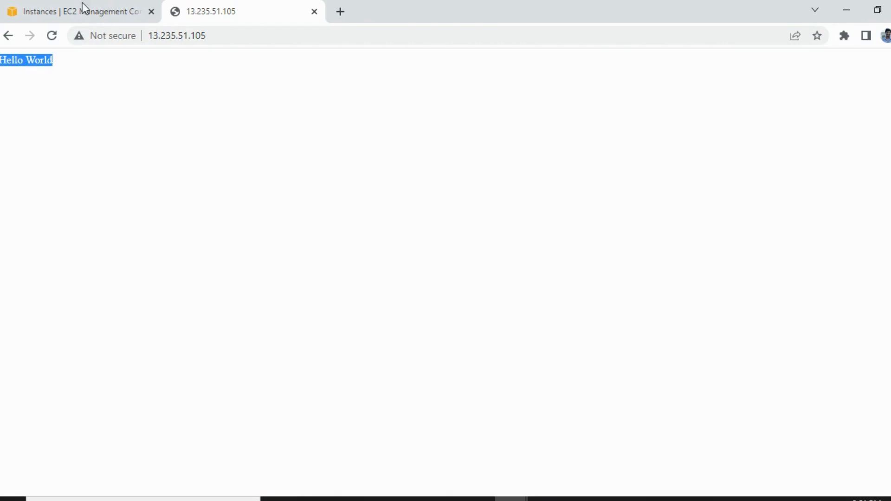